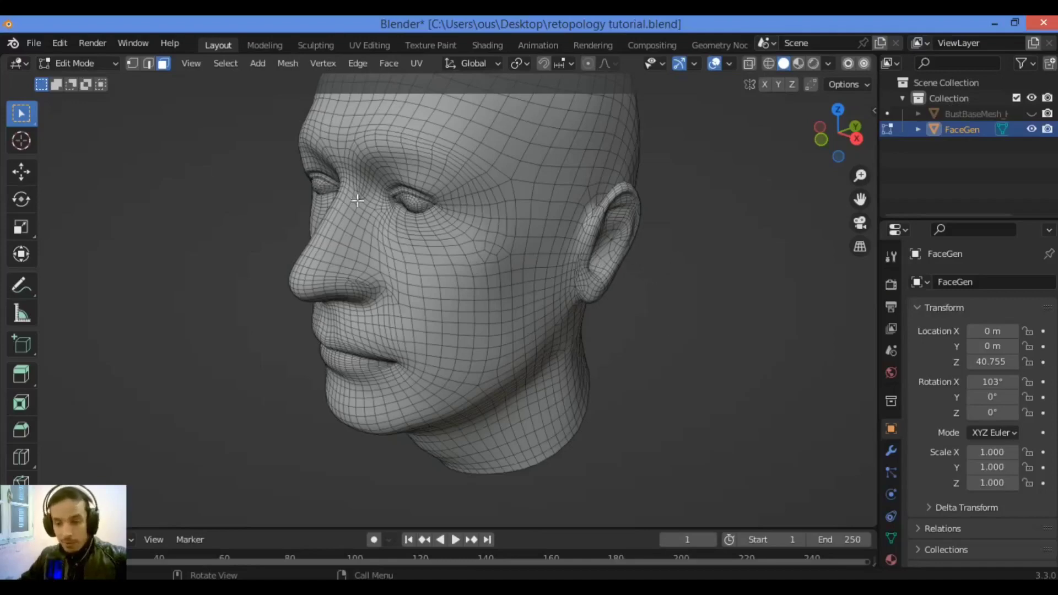
{"action": "left_click_drag", "start_coordinate": [816, 137], "coordinate": [739, 171]}
{"action": "scroll", "coordinate": [676, 201], "scroll_direction": "up", "scroll_amount": 2}
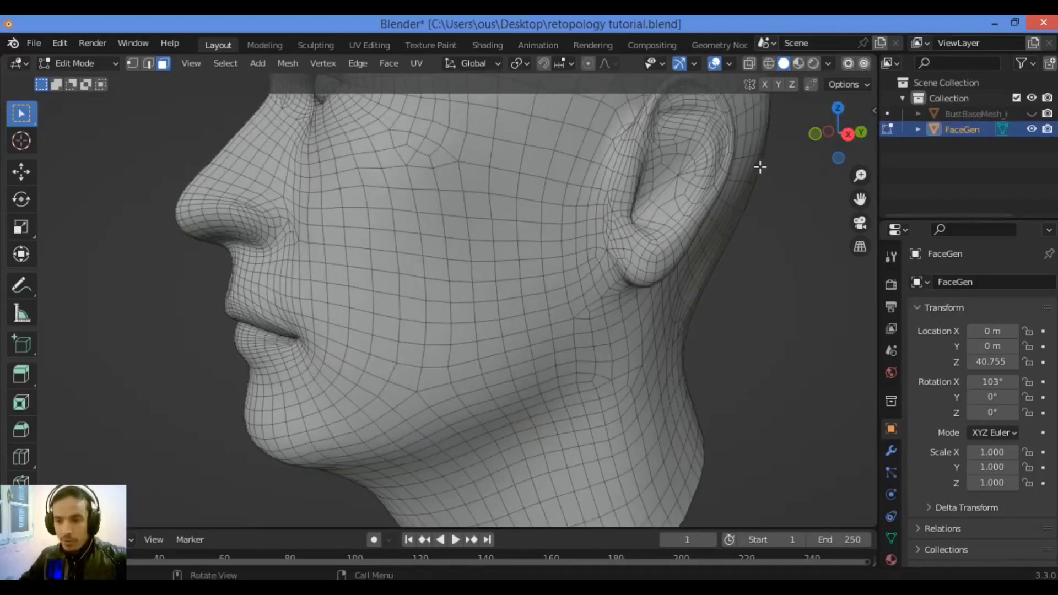
{"action": "left_click_drag", "start_coordinate": [820, 156], "coordinate": [955, 187]}
{"action": "left_click_drag", "start_coordinate": [839, 133], "coordinate": [822, 160]}
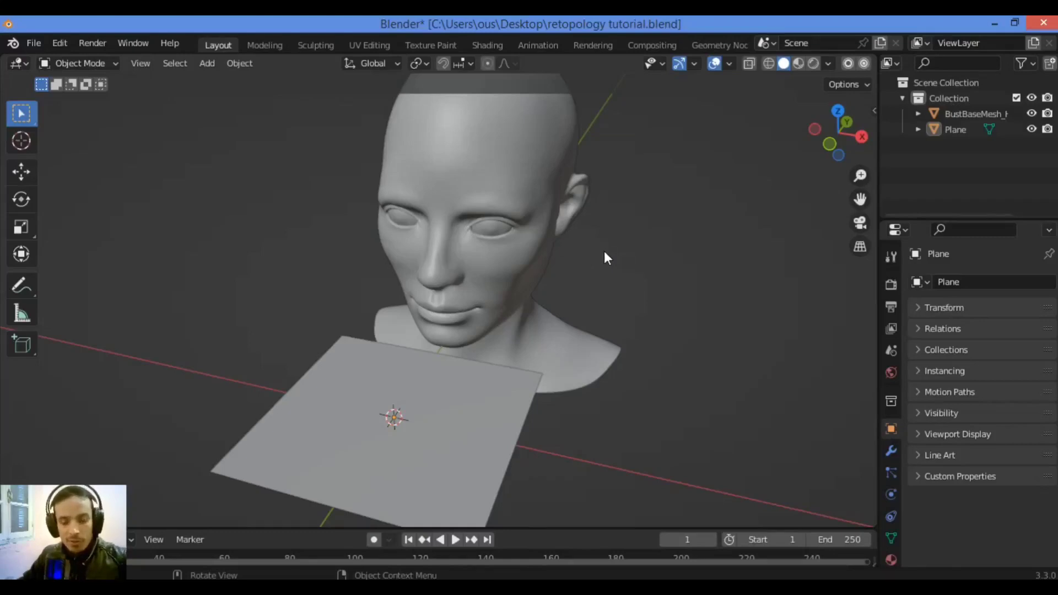
- Enable snapping to Face Project with Project Individual Elements, affecting move, rotate and scale
{"action": "key", "text": "ctrl+shift+z"}
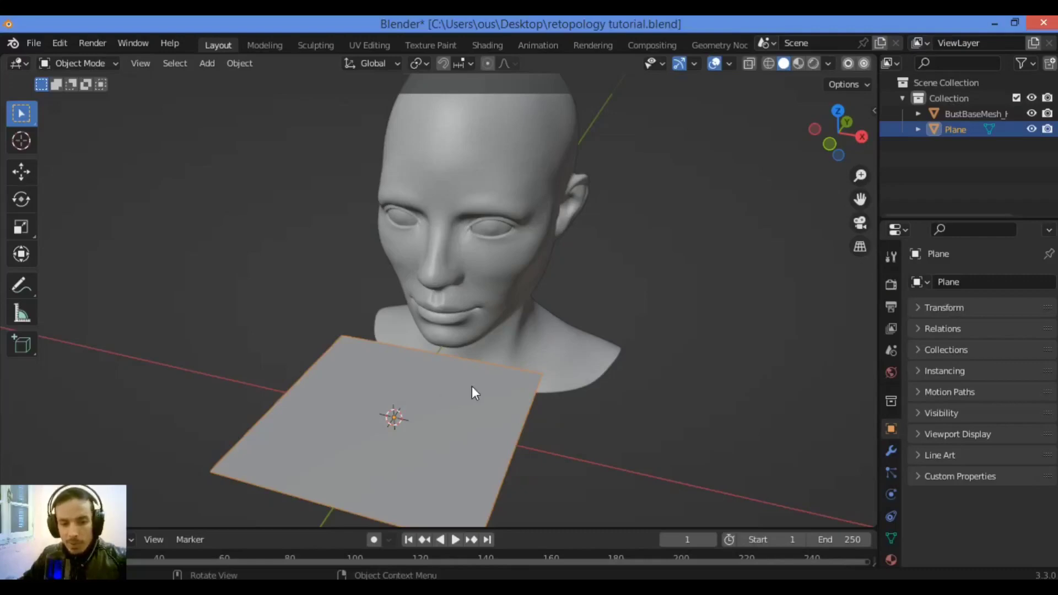
{"action": "left_click", "coordinate": [443, 63]}
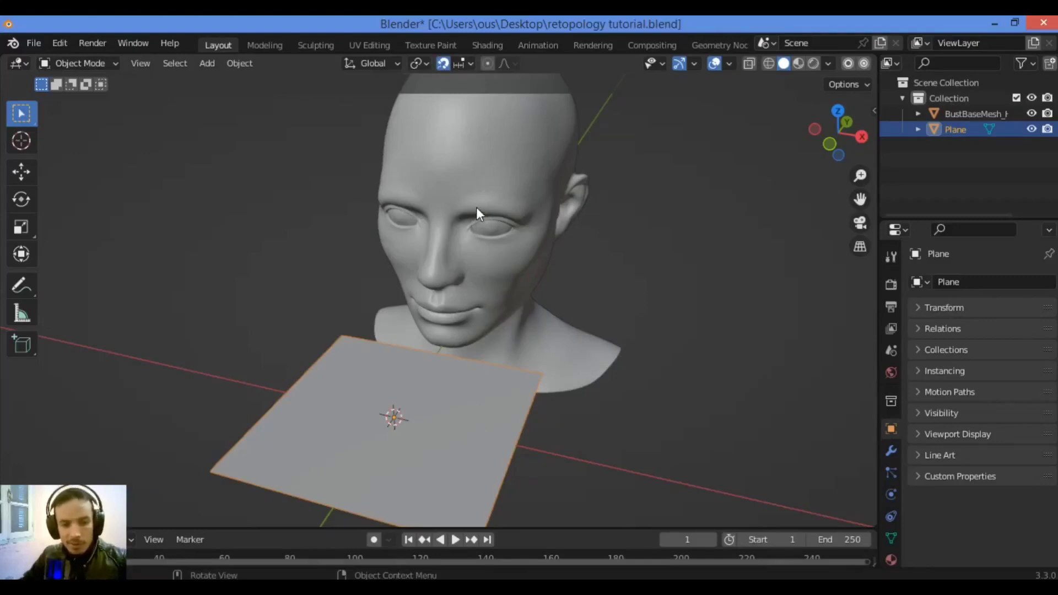
{"action": "left_click", "coordinate": [468, 63]}
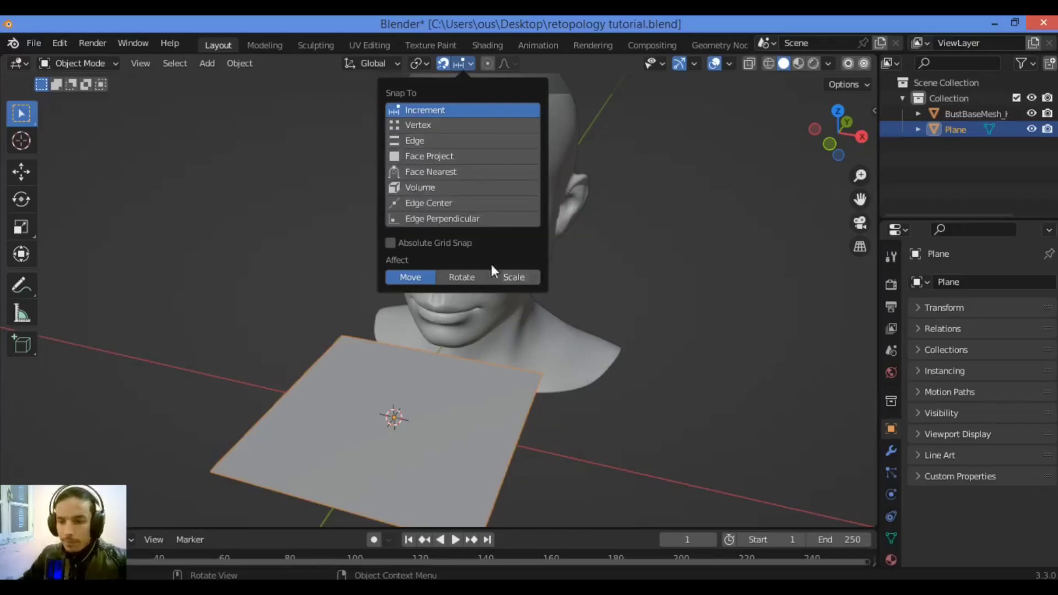
{"action": "left_click", "coordinate": [458, 155]}
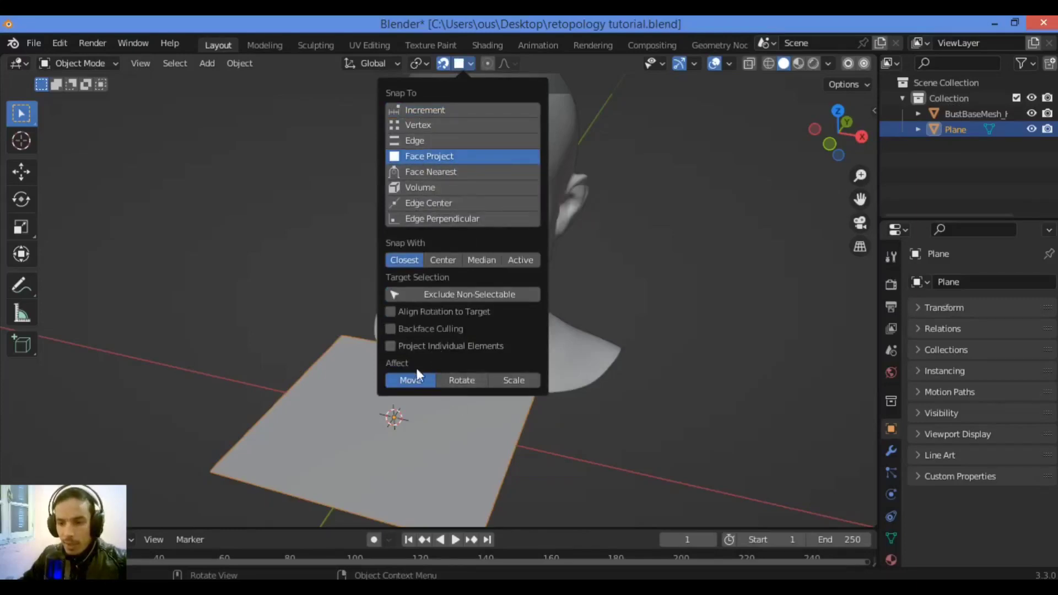
{"action": "left_click", "coordinate": [391, 346]}
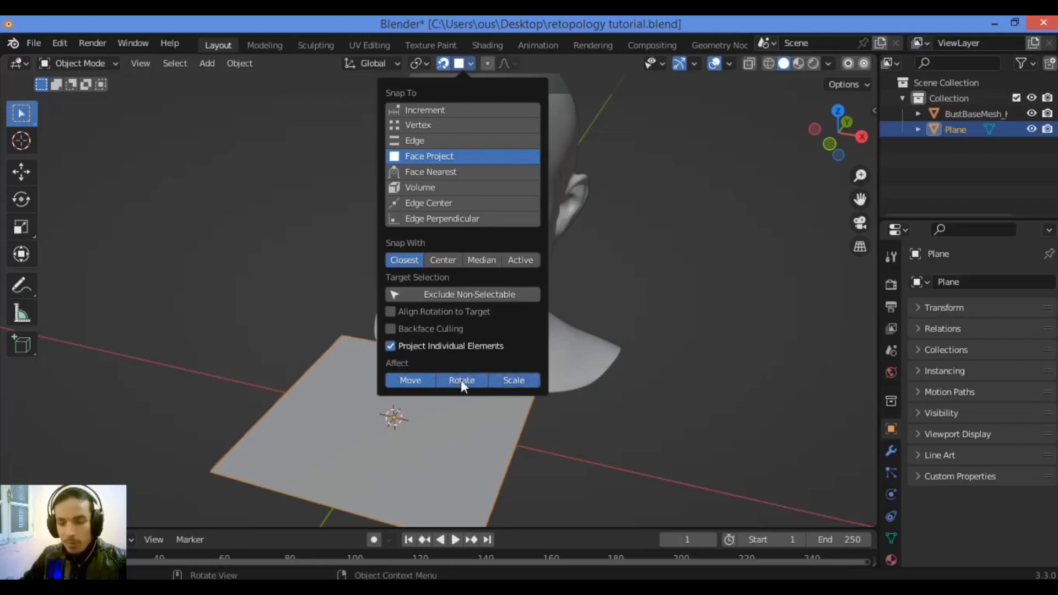
- Select the high-poly bust and examine its head and face up close from several angles
{"action": "left_click", "coordinate": [473, 196]}
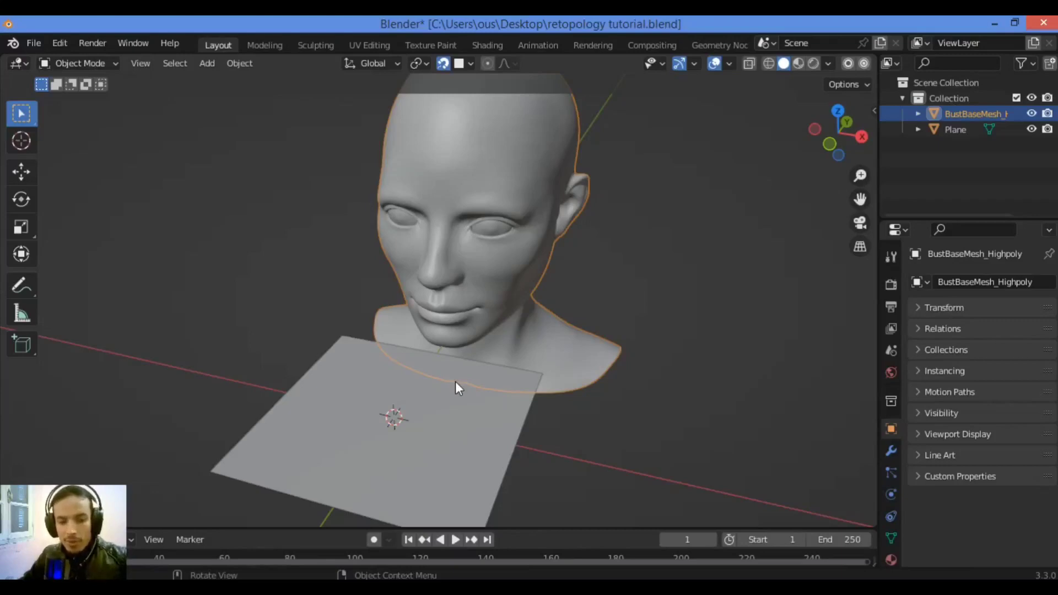
{"action": "scroll", "coordinate": [544, 302], "scroll_direction": "up", "scroll_amount": 3}
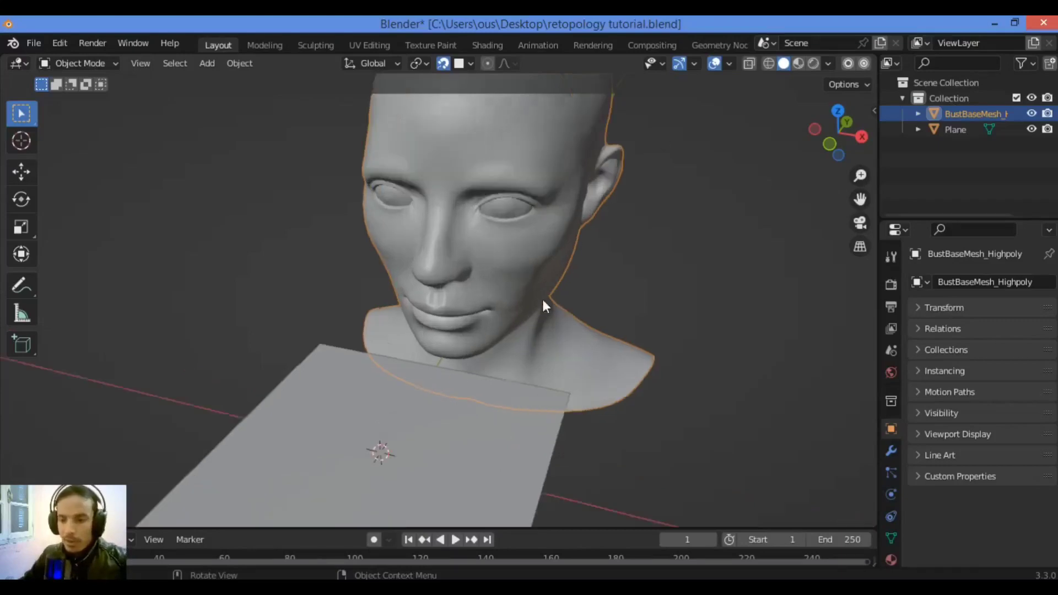
{"action": "middle_click_drag", "start_coordinate": [739, 172], "coordinate": [734, 172]}
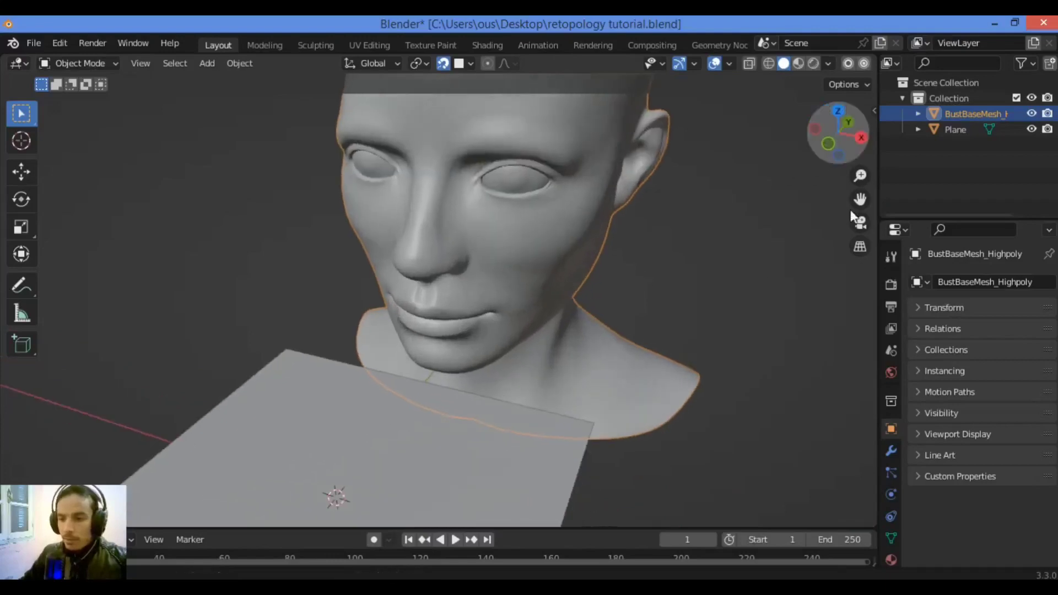
{"action": "left_click_drag", "start_coordinate": [860, 200], "coordinate": [776, 363]}
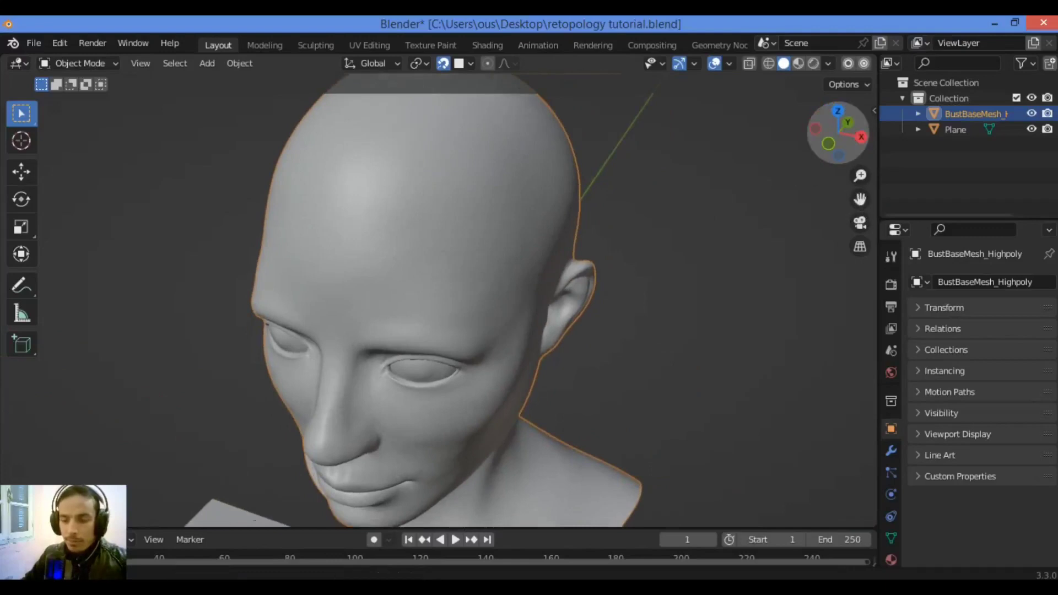
{"action": "left_click", "coordinate": [830, 145]}
{"action": "left_click", "coordinate": [558, 220]}
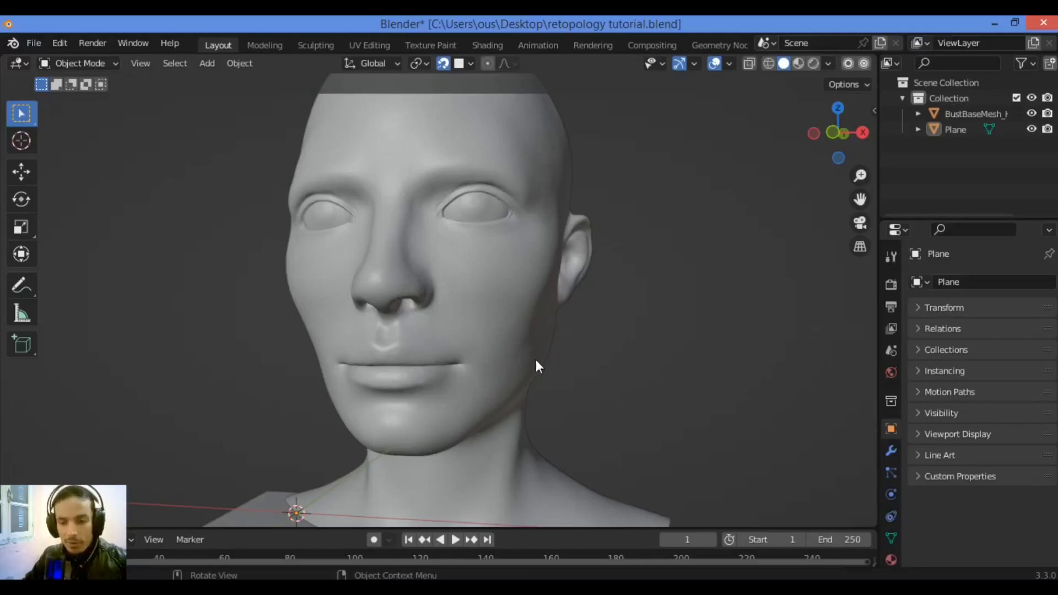
{"action": "left_click_drag", "start_coordinate": [830, 111], "coordinate": [807, 117]}
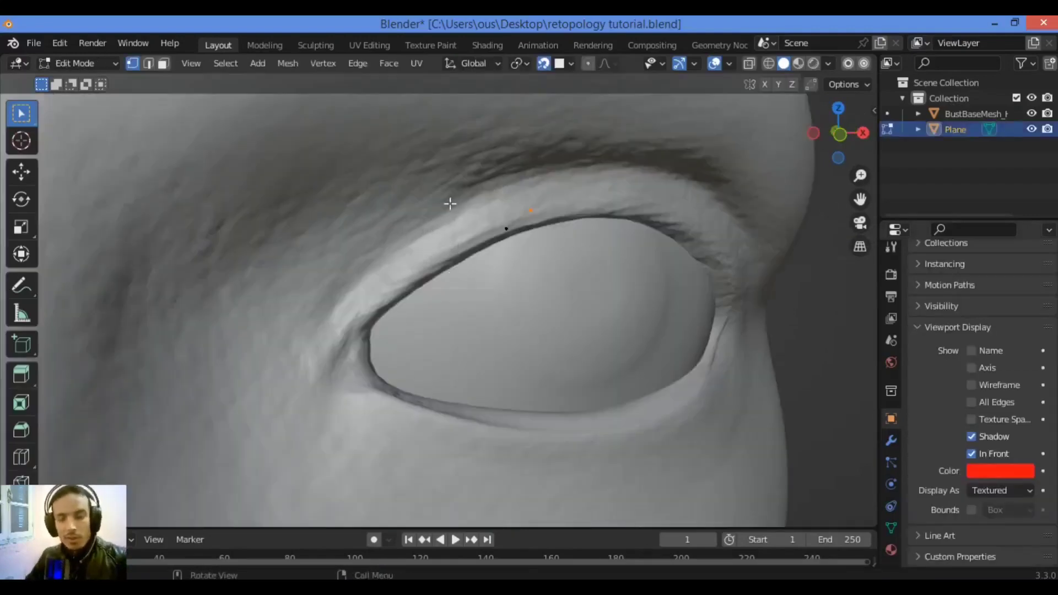
- Select the lower vertex on the upper eyelid and review the snapping options used for mesh editing
{"action": "left_click", "coordinate": [506, 228]}
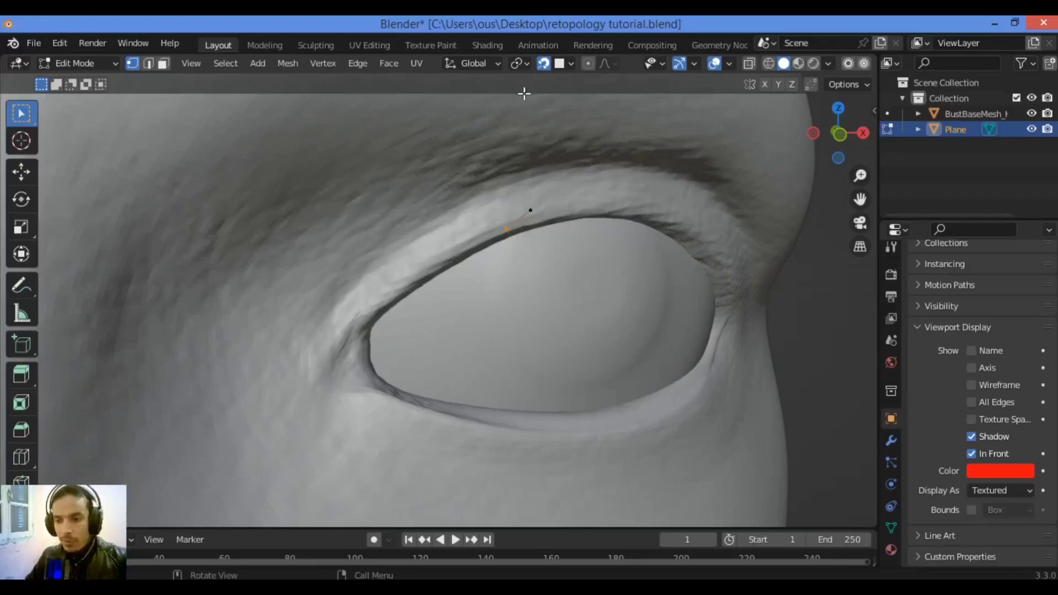
{"action": "left_click", "coordinate": [572, 64]}
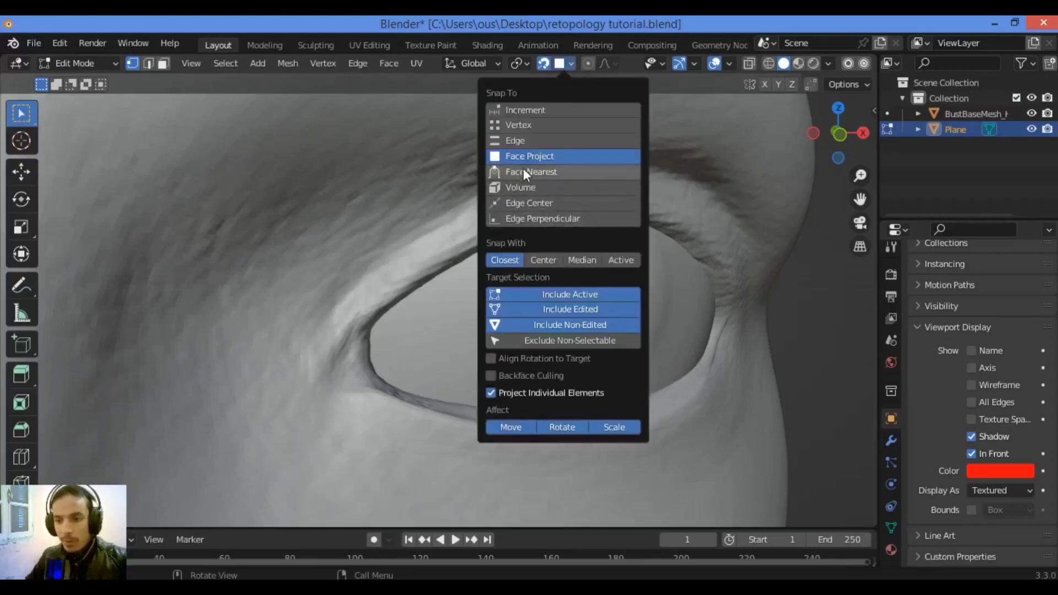
{"action": "left_click", "coordinate": [571, 62]}
{"action": "left_click", "coordinate": [571, 63]}
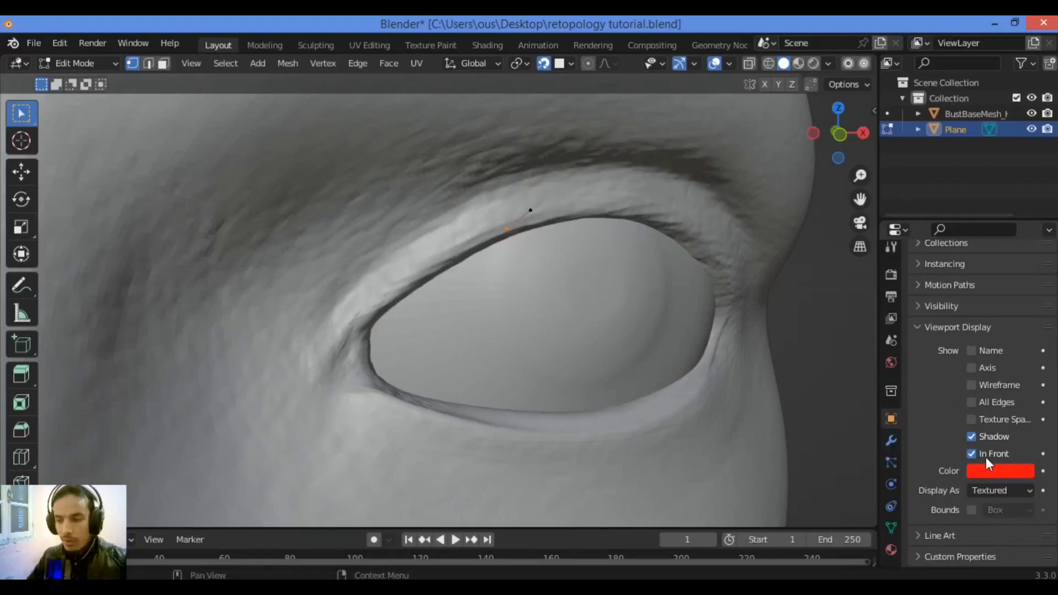
- In front view, move the plane's upper vertex about 0.0006 m along the upper eyelid toward the outer eye corner
{"action": "middle_click_drag", "start_coordinate": [587, 334], "coordinate": [582, 316]}
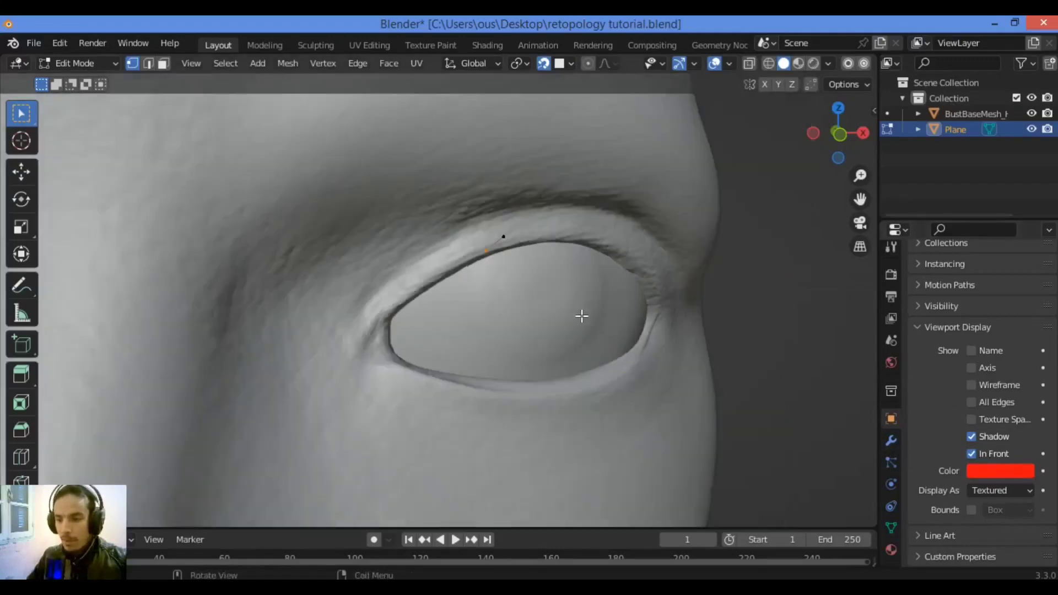
{"action": "scroll", "coordinate": [562, 308], "scroll_direction": "down", "scroll_amount": 3}
{"action": "scroll", "coordinate": [535, 295], "scroll_direction": "up", "scroll_amount": 3}
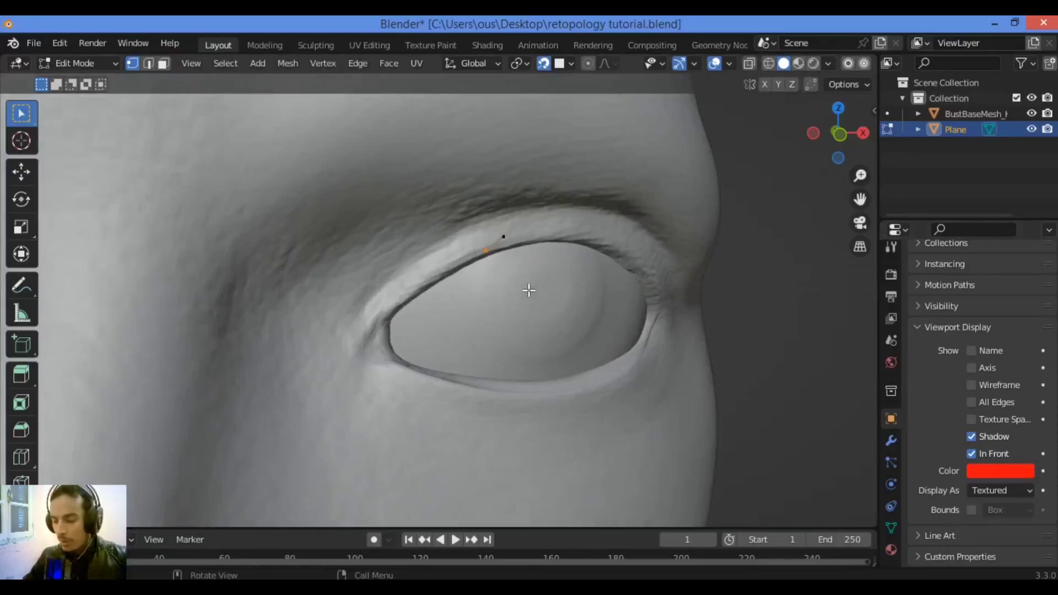
{"action": "key", "text": "KP_3"}
{"action": "key", "text": "KP_1"}
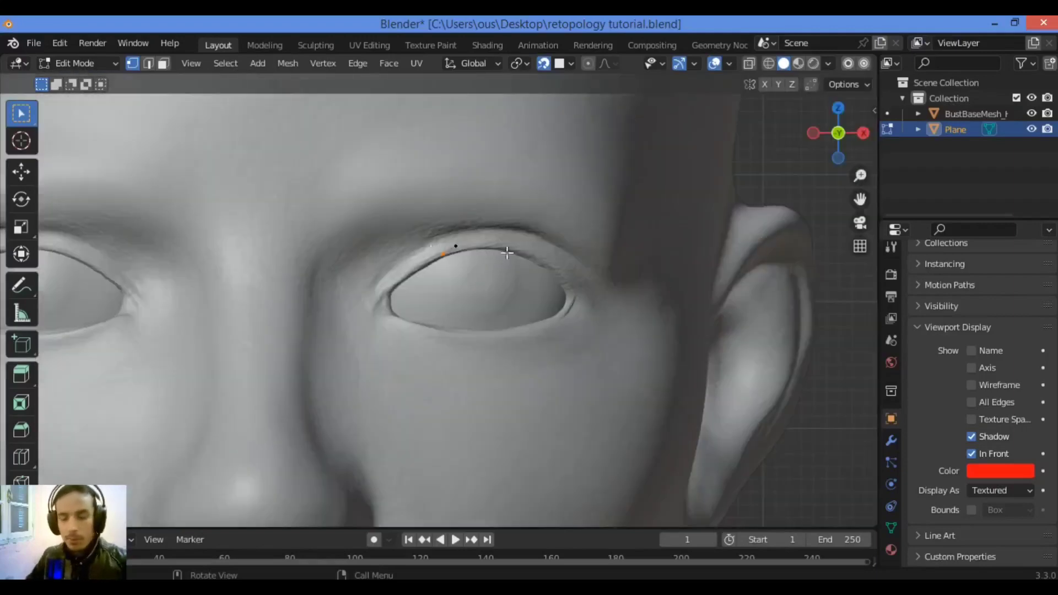
{"action": "scroll", "coordinate": [512, 248], "scroll_direction": "up", "scroll_amount": 3}
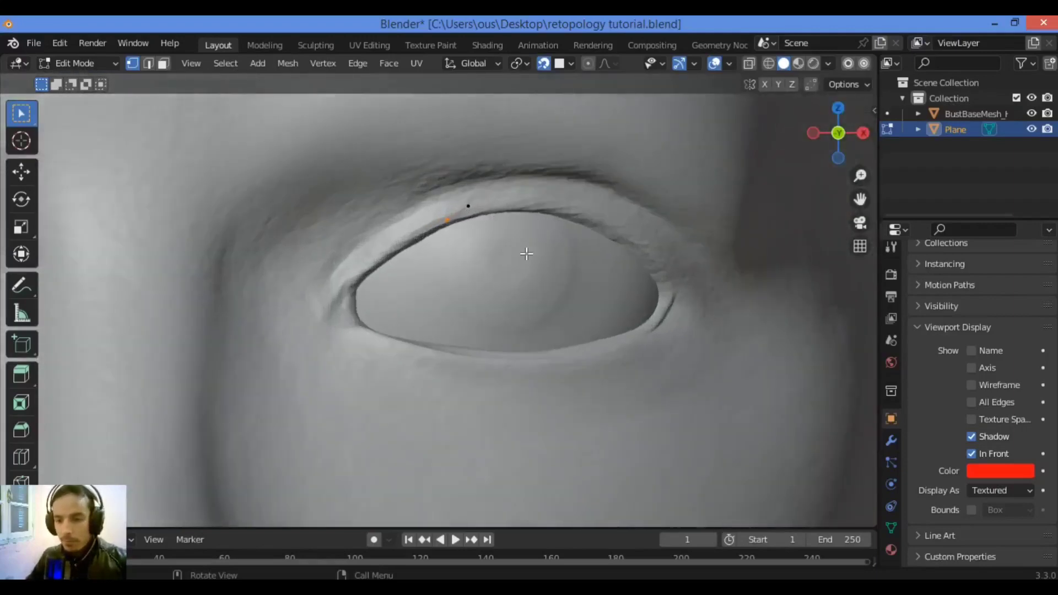
{"action": "scroll", "coordinate": [490, 208], "scroll_direction": "up", "scroll_amount": 1}
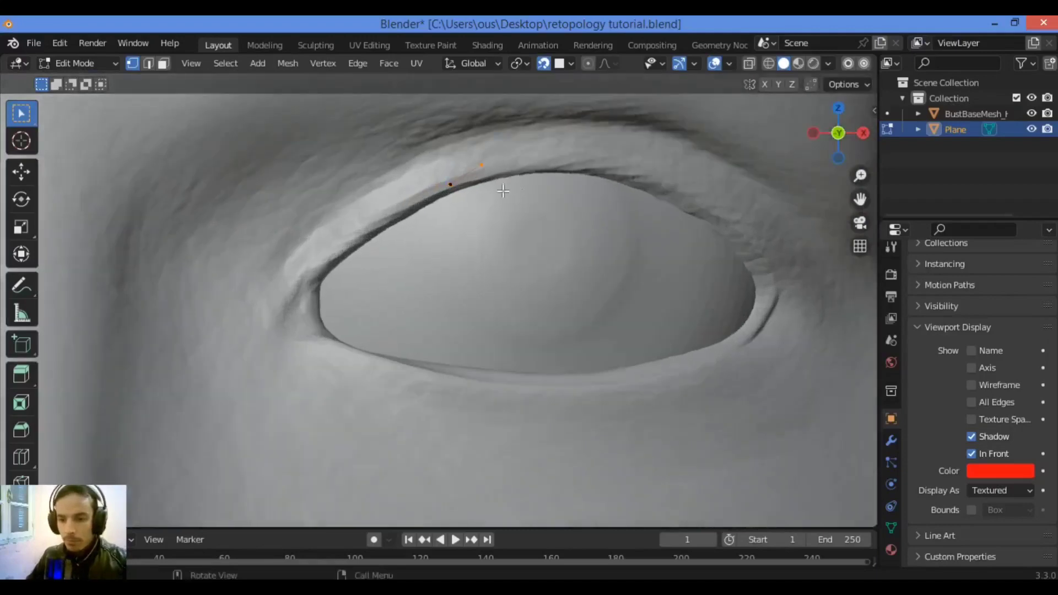
{"action": "key", "text": "g"}
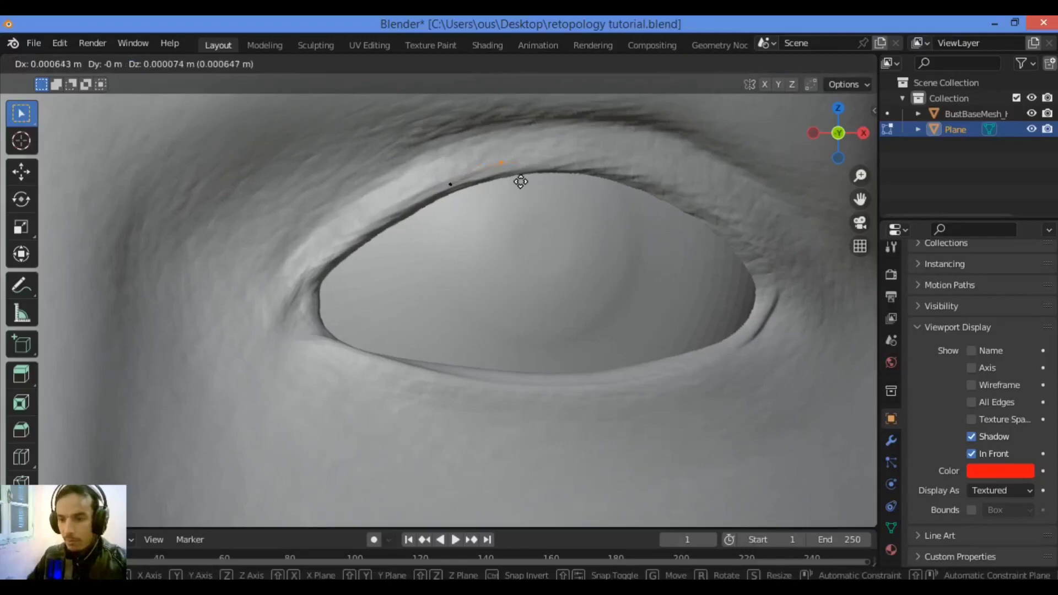
{"action": "left_click", "coordinate": [521, 184]}
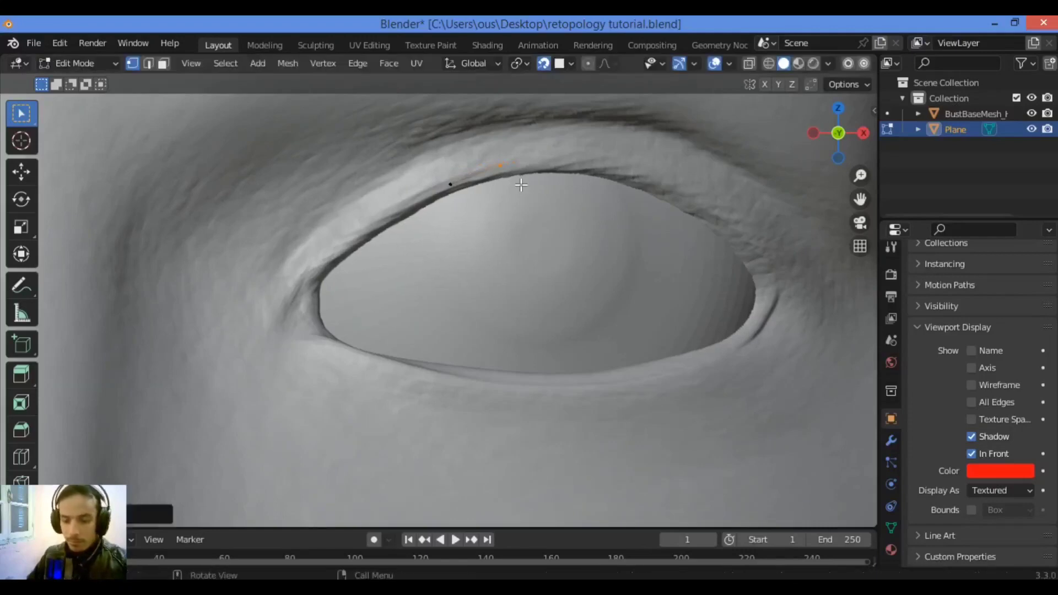
- Extrude a chain of five vertices along the upper eyelid rim toward the outer eye corner
{"action": "key", "text": "e"}
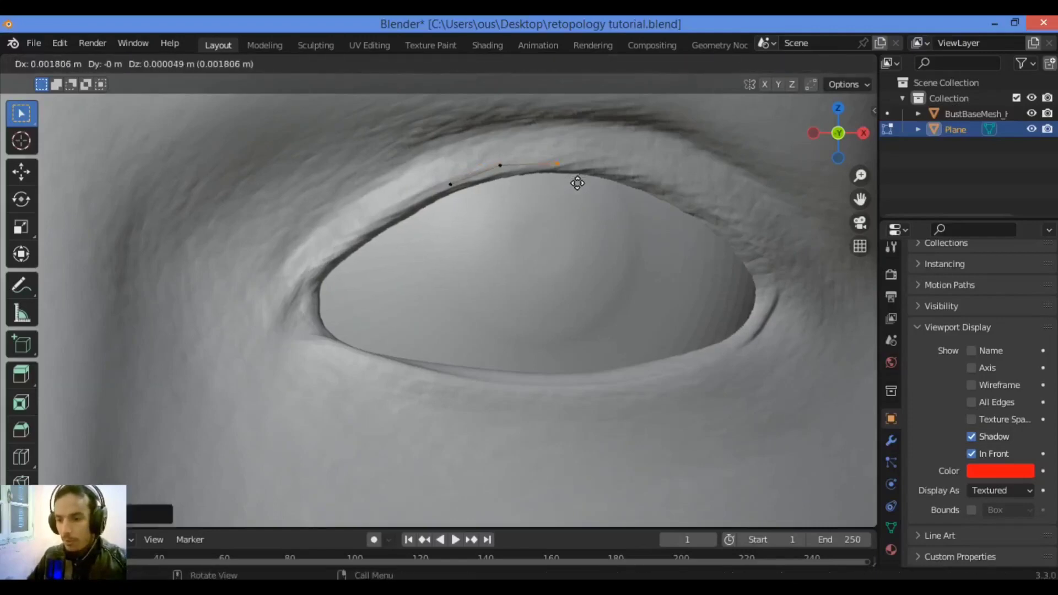
{"action": "left_click", "coordinate": [577, 182]}
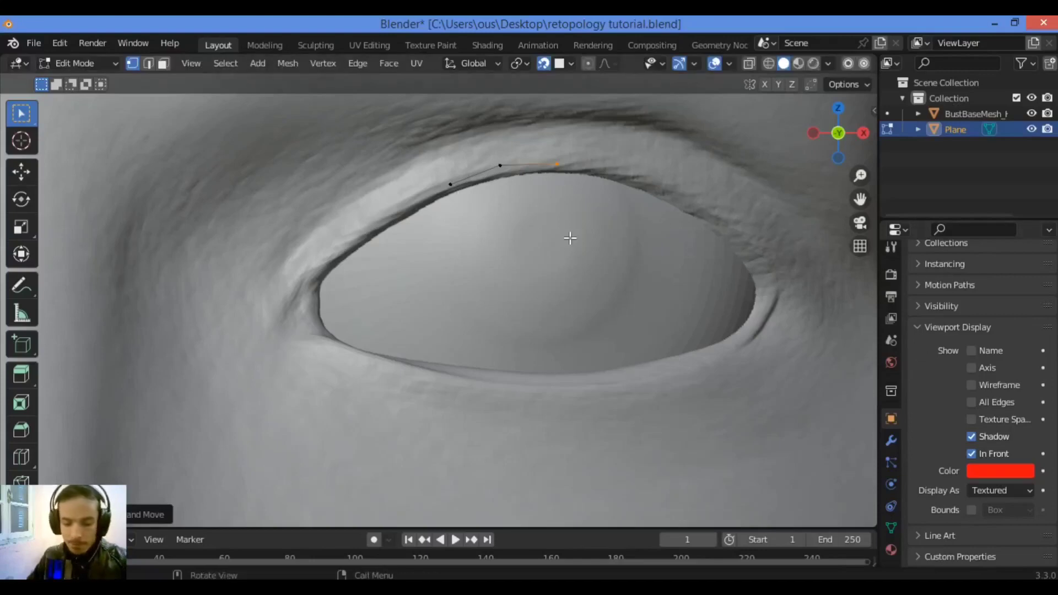
{"action": "key", "text": "e"}
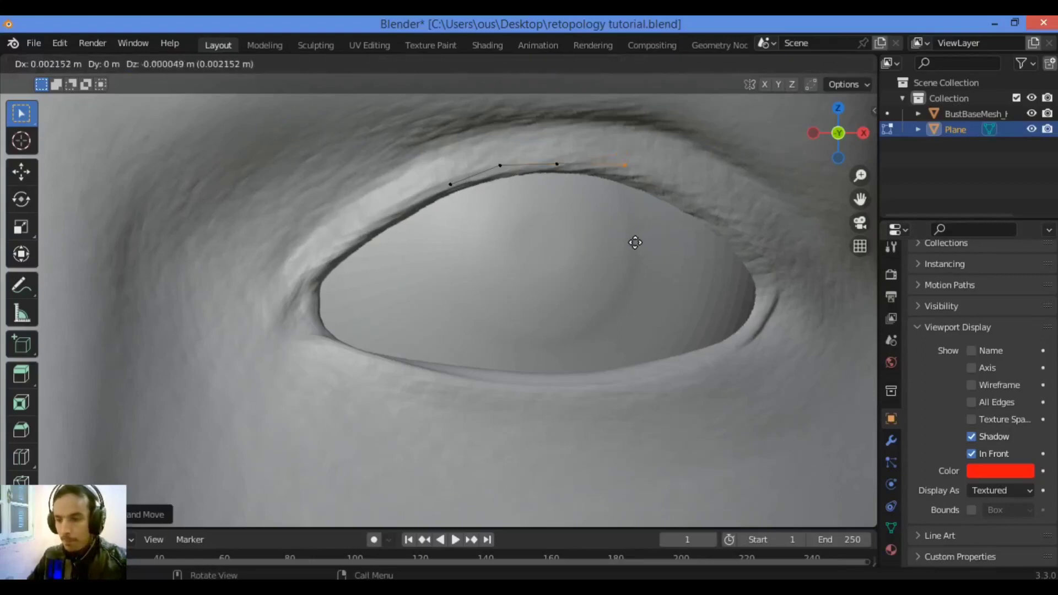
{"action": "left_click", "coordinate": [634, 245]}
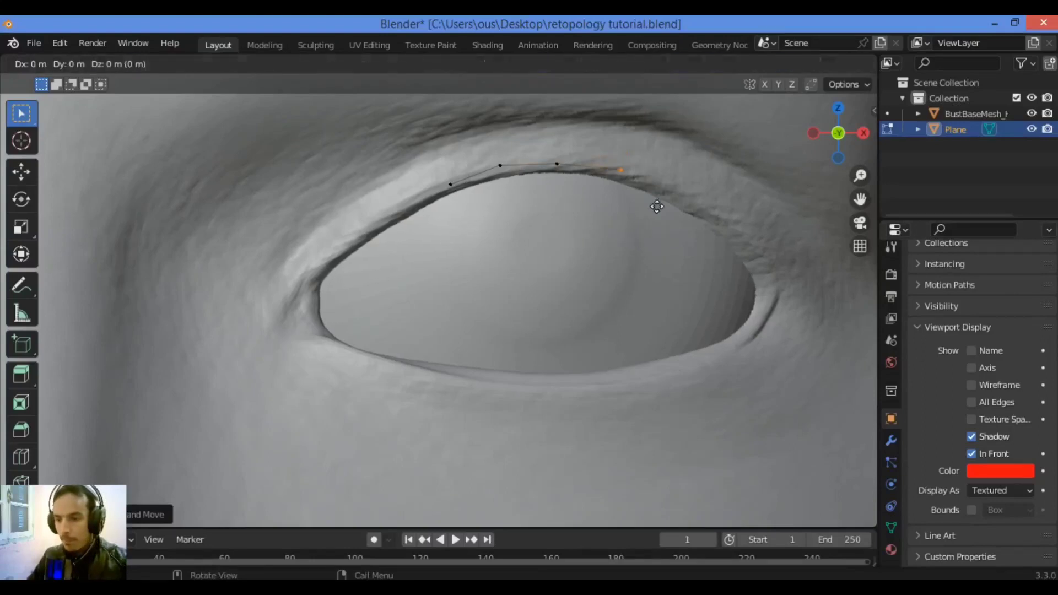
{"action": "key", "text": "e"}
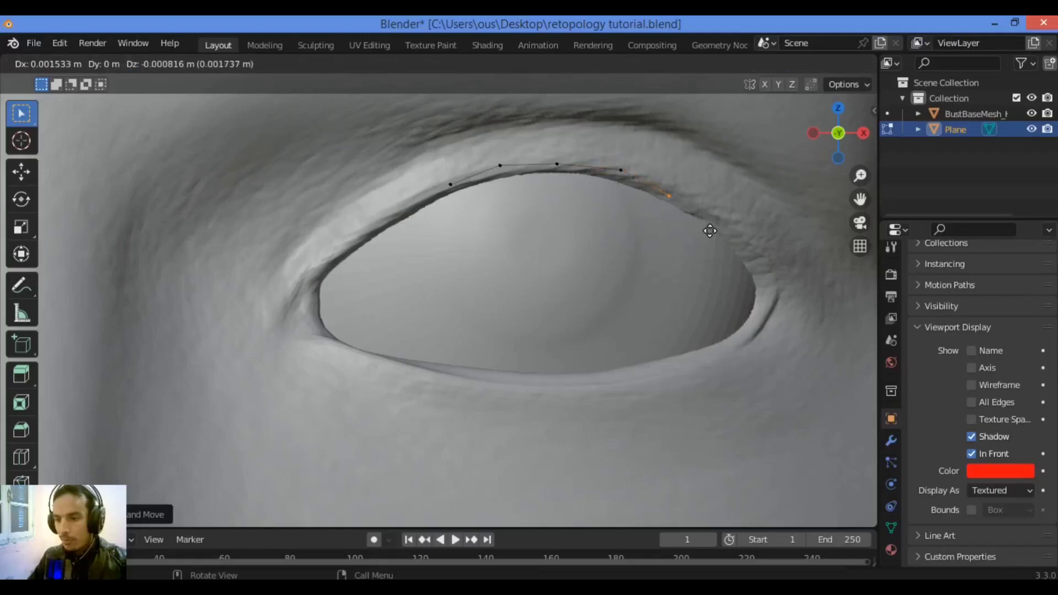
{"action": "left_click", "coordinate": [711, 231]}
{"action": "key", "text": "e"}
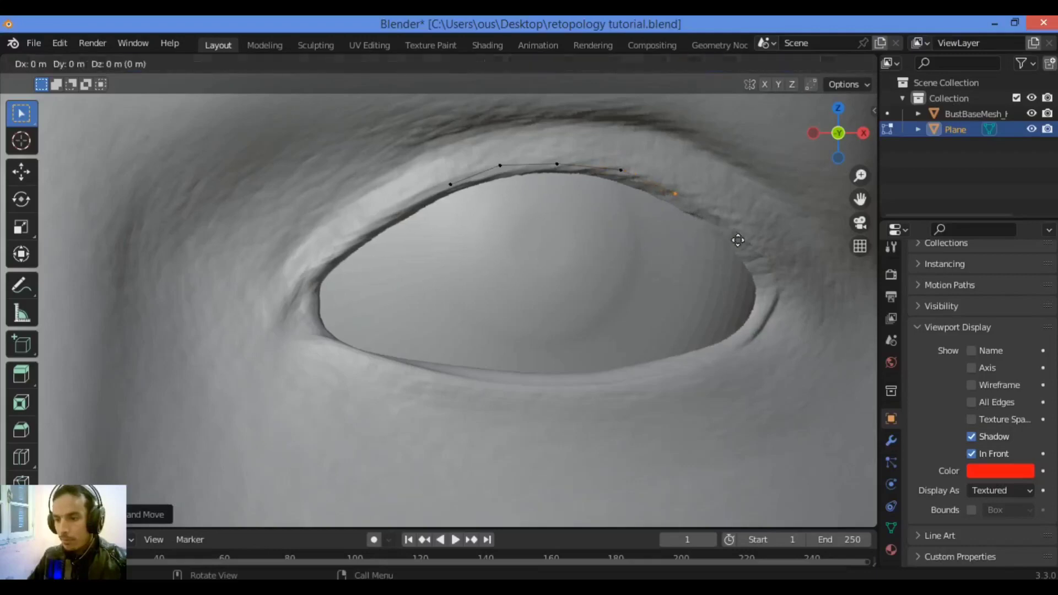
{"action": "left_click", "coordinate": [760, 259]}
{"action": "key", "text": "e"}
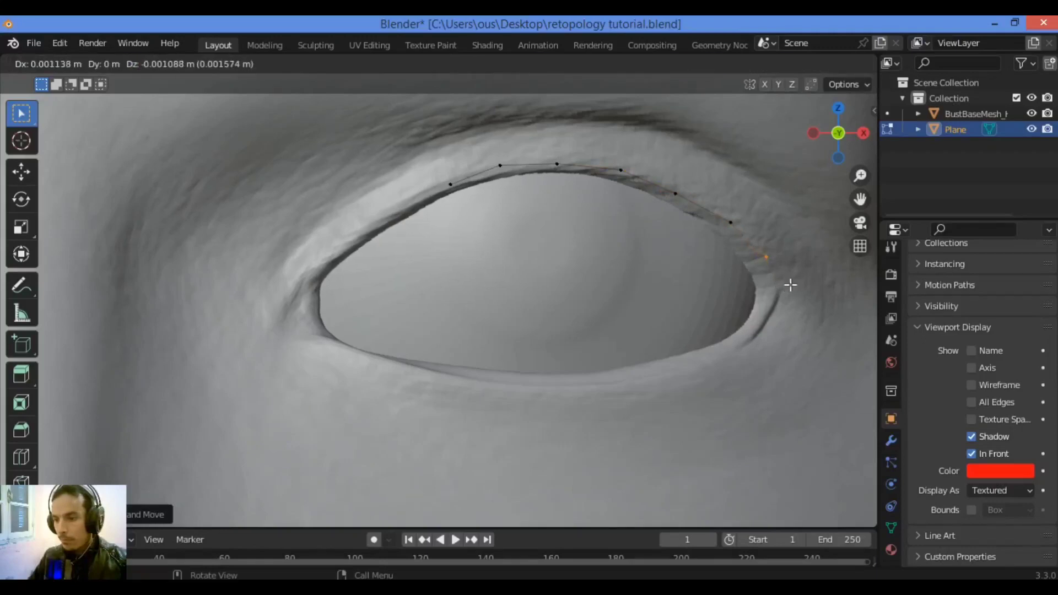
{"action": "left_click", "coordinate": [791, 285]}
- Extrude four more vertices from the upper eyelid chain around the outer eye corner and onto the lower eyelid
{"action": "key", "text": "e"}
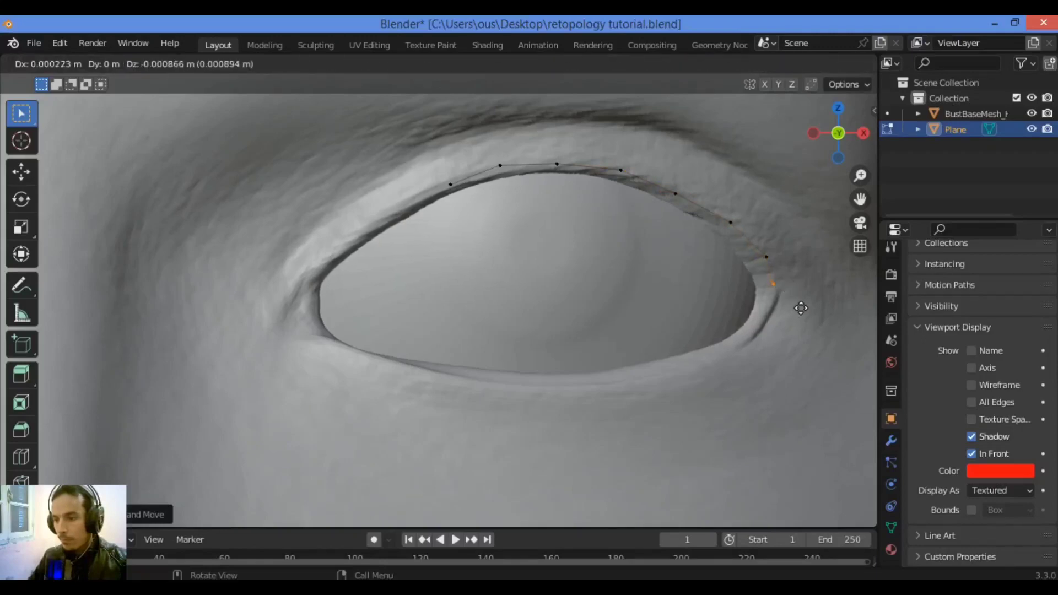
{"action": "left_click", "coordinate": [794, 331]}
{"action": "key", "text": "e"}
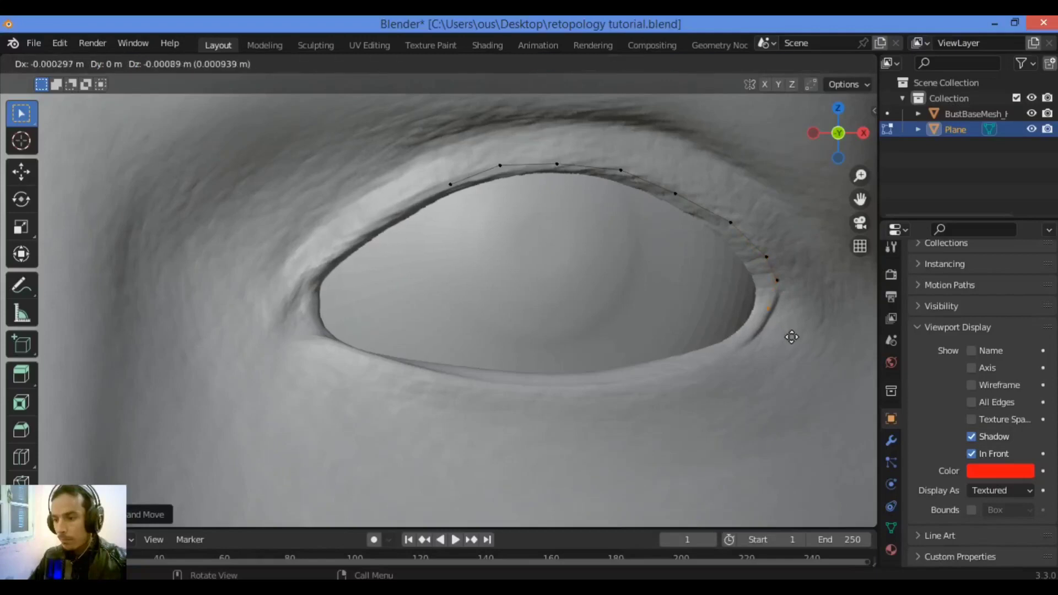
{"action": "left_click", "coordinate": [788, 351]}
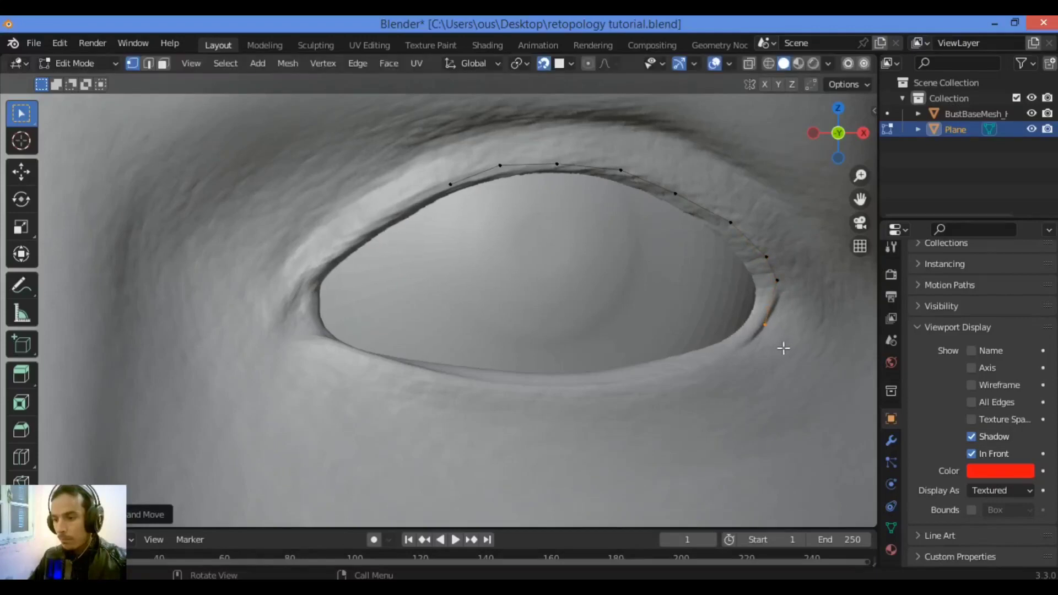
{"action": "key", "text": "e"}
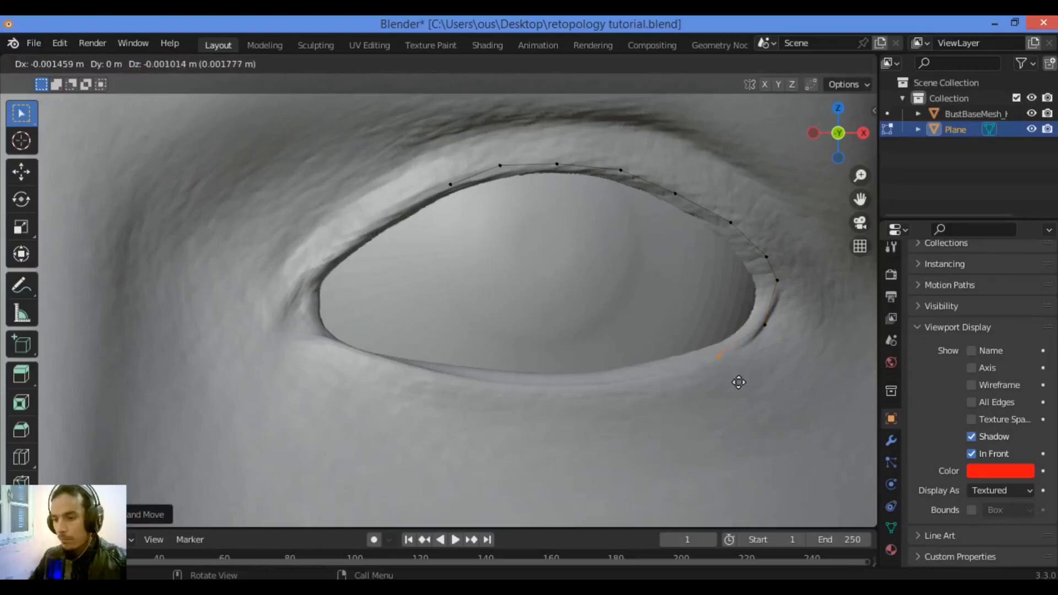
{"action": "left_click", "coordinate": [740, 379]}
{"action": "key", "text": "e"}
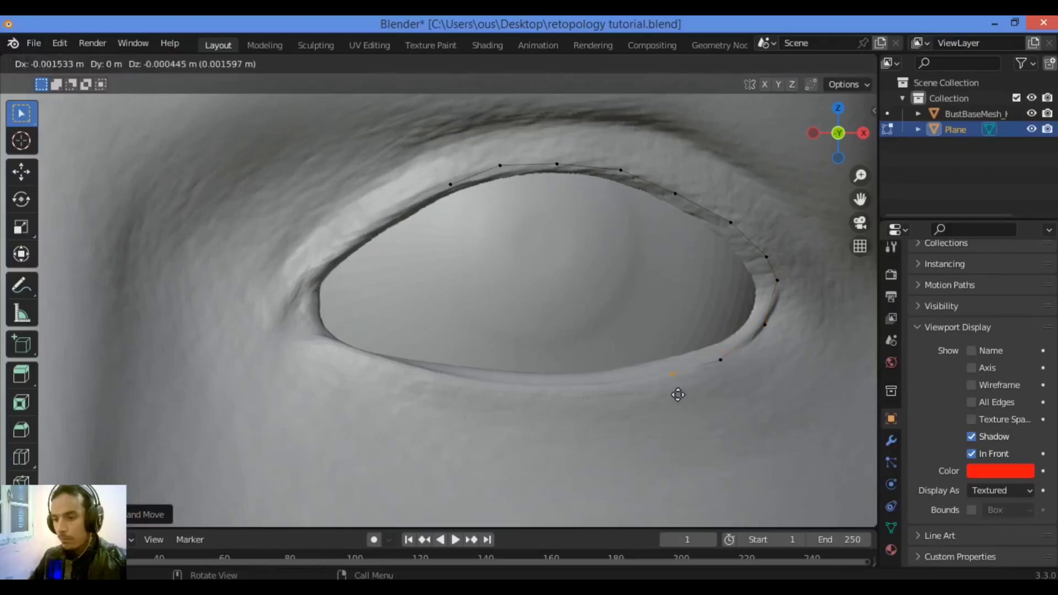
{"action": "left_click", "coordinate": [679, 395]}
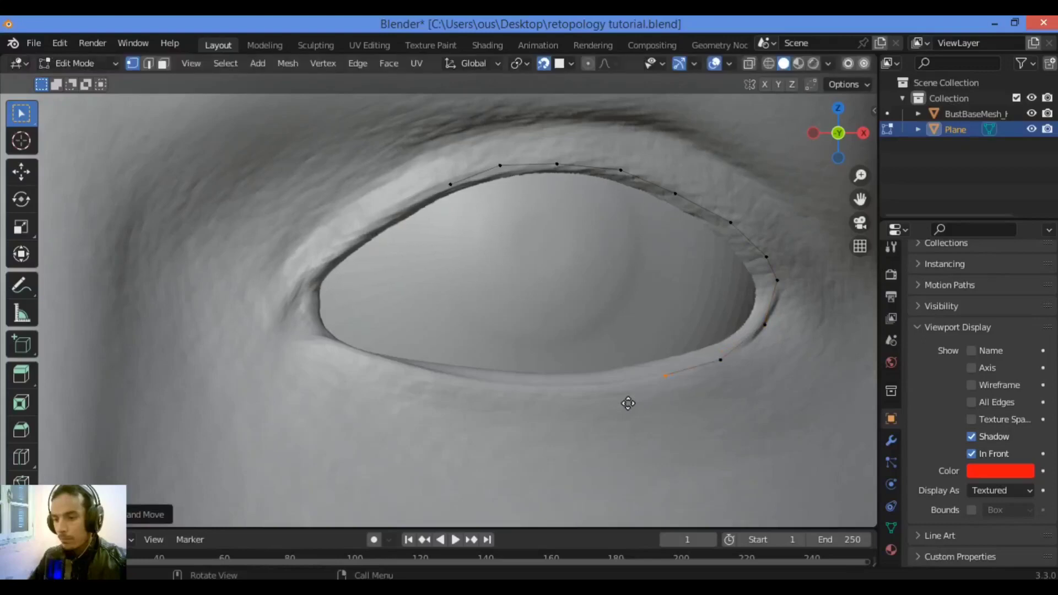
- Extrude four vertices along the lower eyelid rim toward the inner eye corner
{"action": "key", "text": "e"}
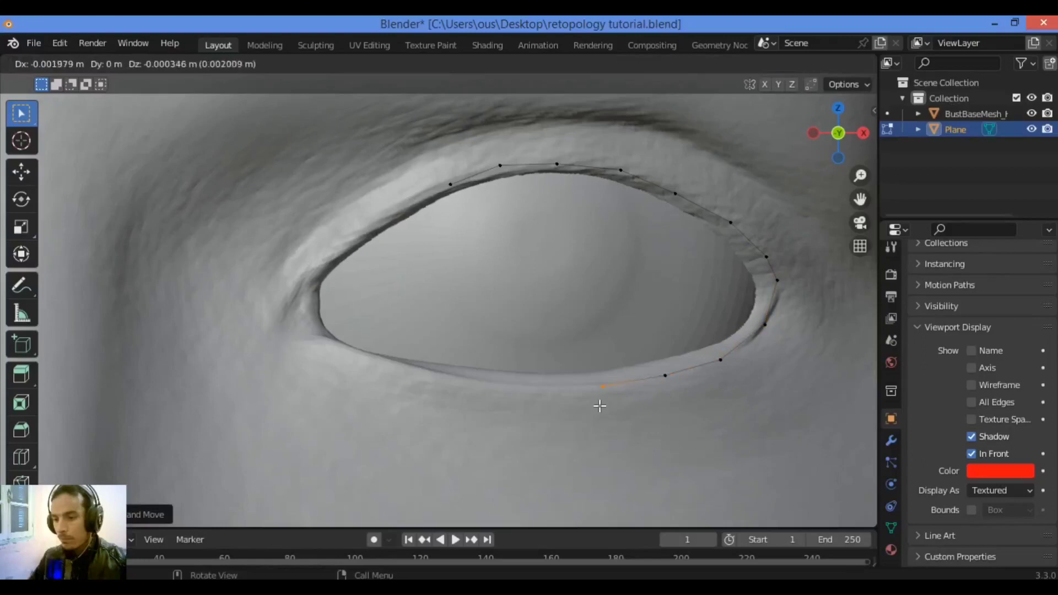
{"action": "left_click", "coordinate": [594, 403]}
{"action": "key", "text": "e"}
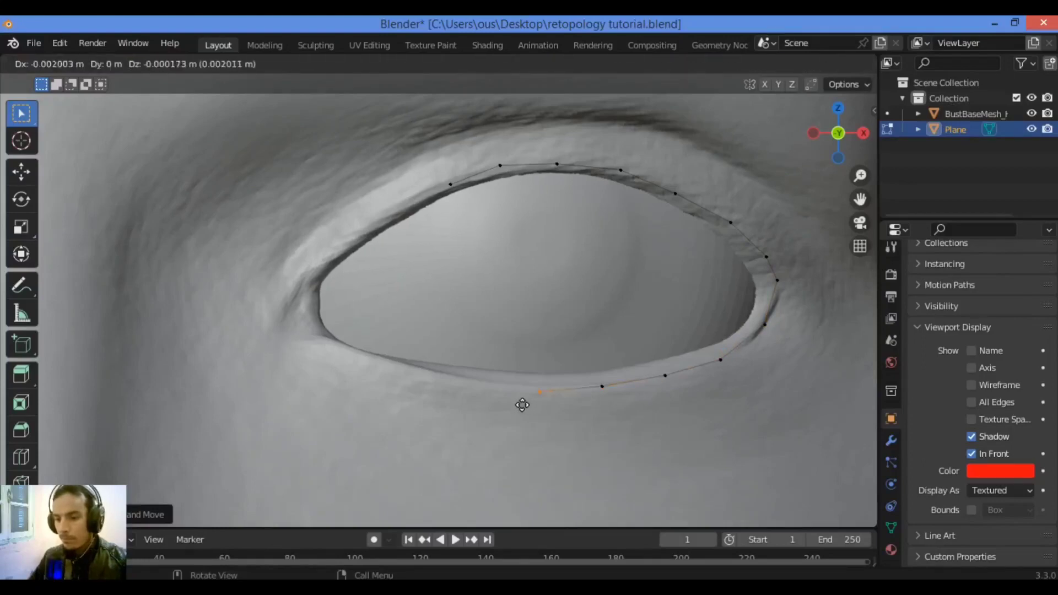
{"action": "left_click", "coordinate": [523, 404]}
{"action": "key", "text": "e"}
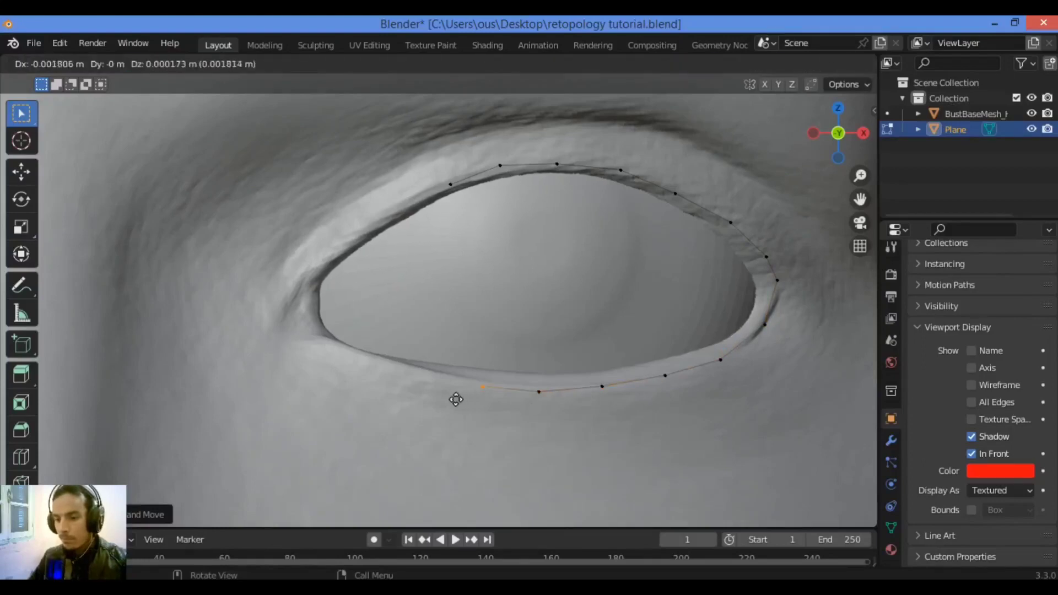
{"action": "left_click", "coordinate": [457, 399]}
{"action": "key", "text": "e"}
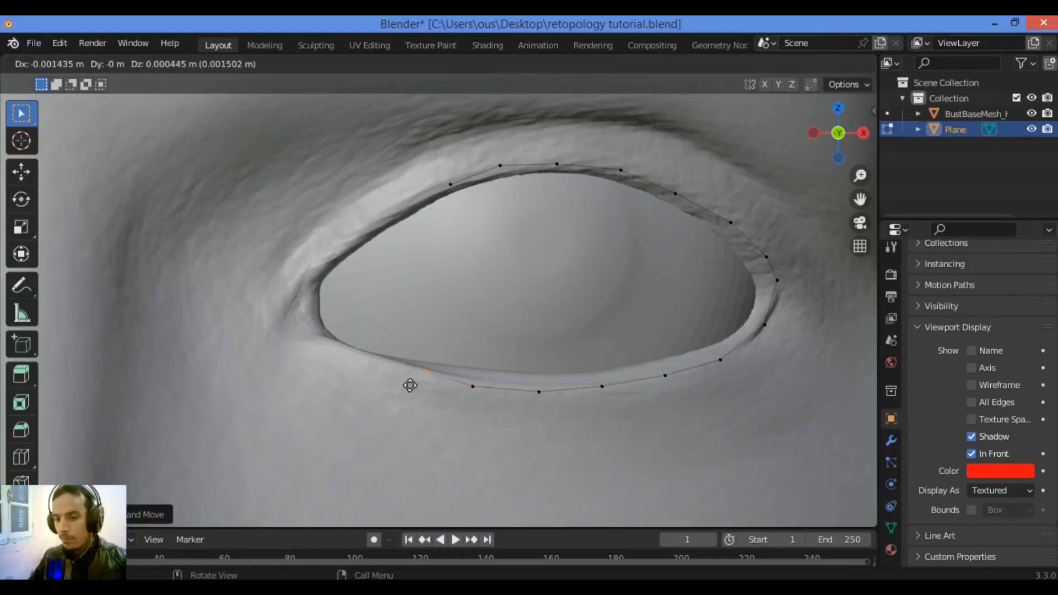
{"action": "left_click", "coordinate": [383, 381]}
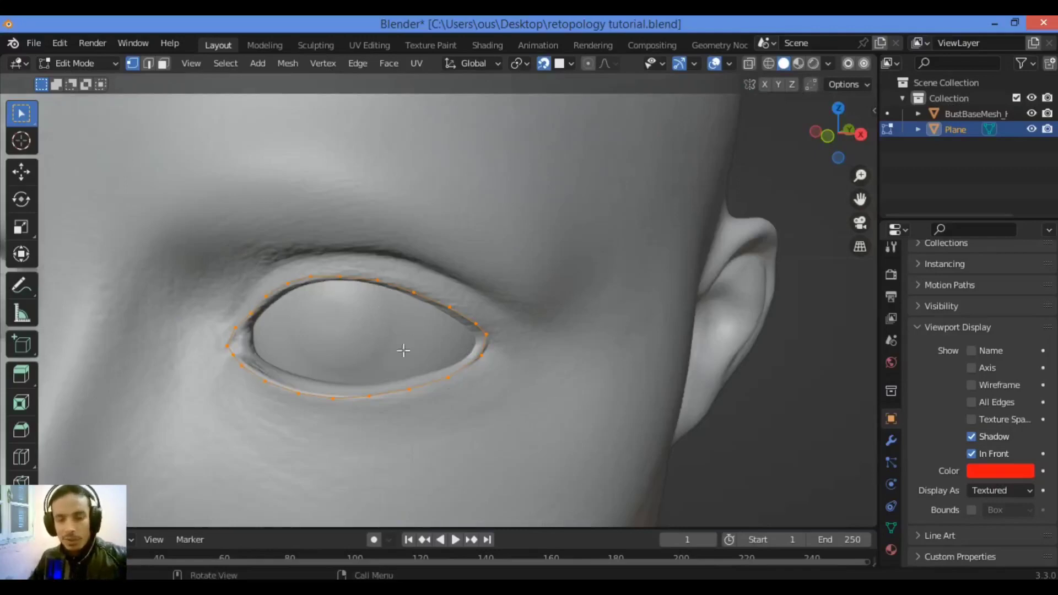
- Duplicate the eye loop's inner-corner vertex and place the copy beside the nose bridge, near the inner end of the brow
{"action": "left_click", "coordinate": [861, 134]}
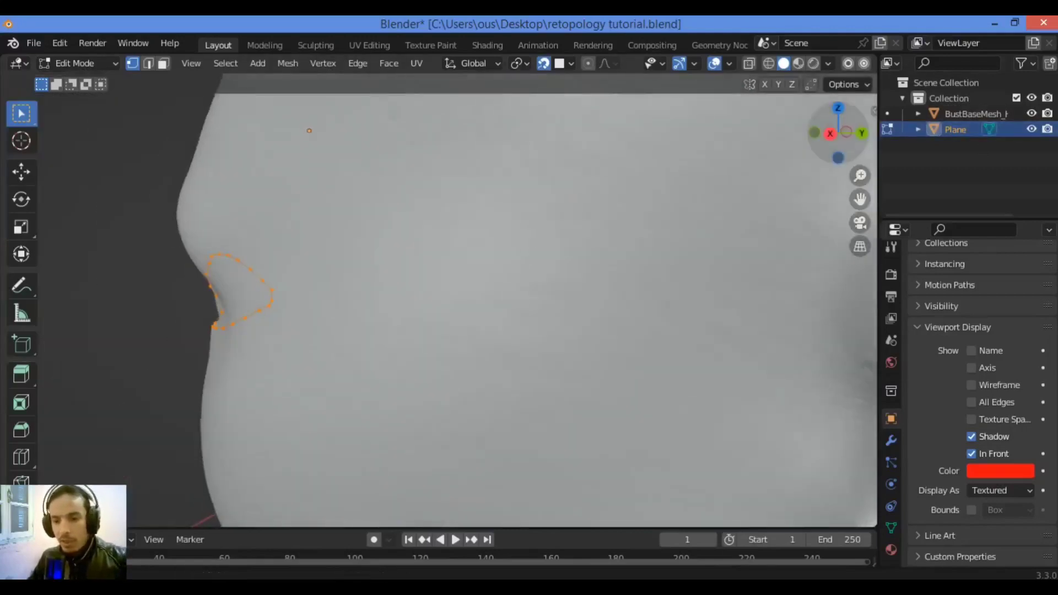
{"action": "left_click_drag", "start_coordinate": [838, 134], "coordinate": [1001, 134]}
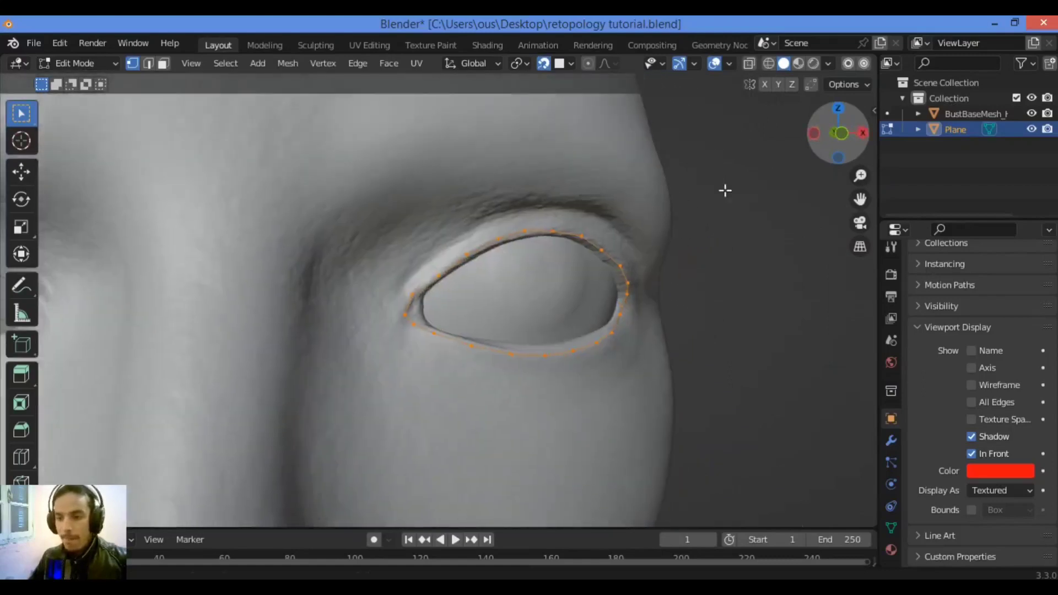
{"action": "scroll", "coordinate": [687, 262], "scroll_direction": "down", "scroll_amount": 5}
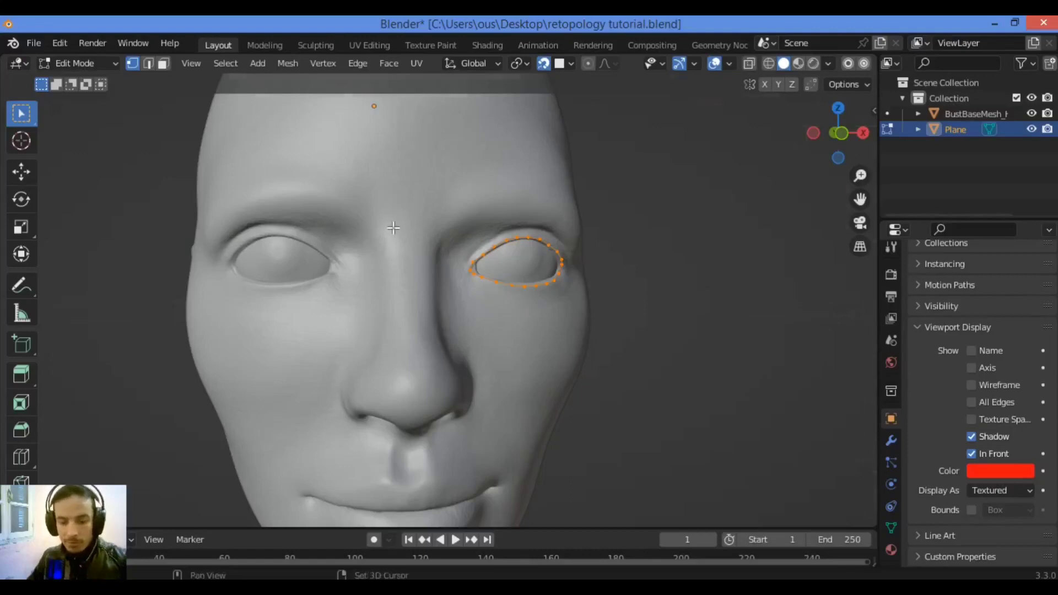
{"action": "scroll", "coordinate": [393, 227], "scroll_direction": "up", "scroll_amount": 3}
{"action": "left_click", "coordinate": [432, 240]}
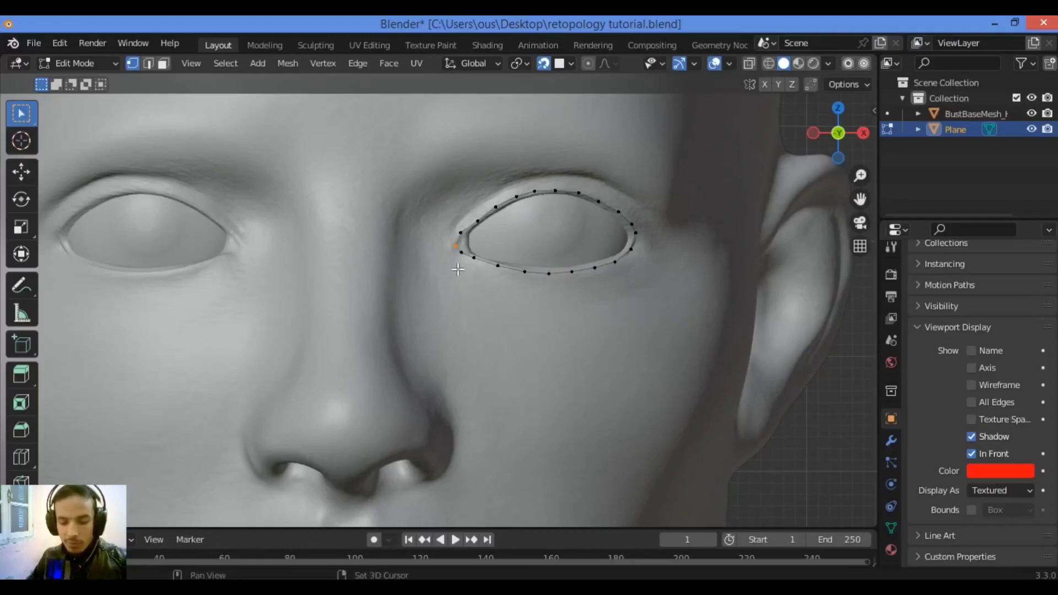
{"action": "key", "text": "e"}
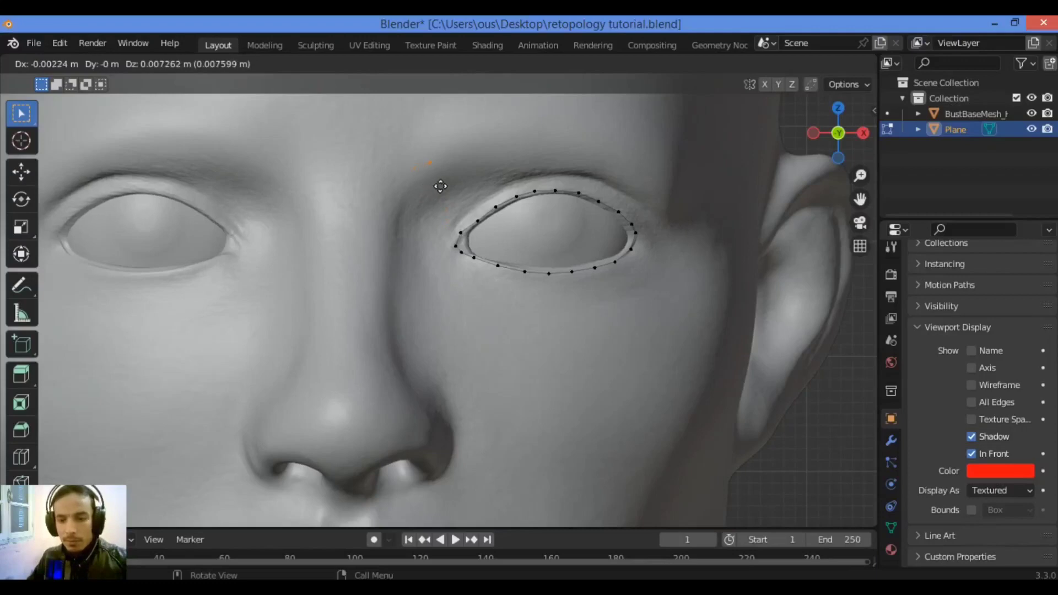
{"action": "left_click", "coordinate": [402, 221]}
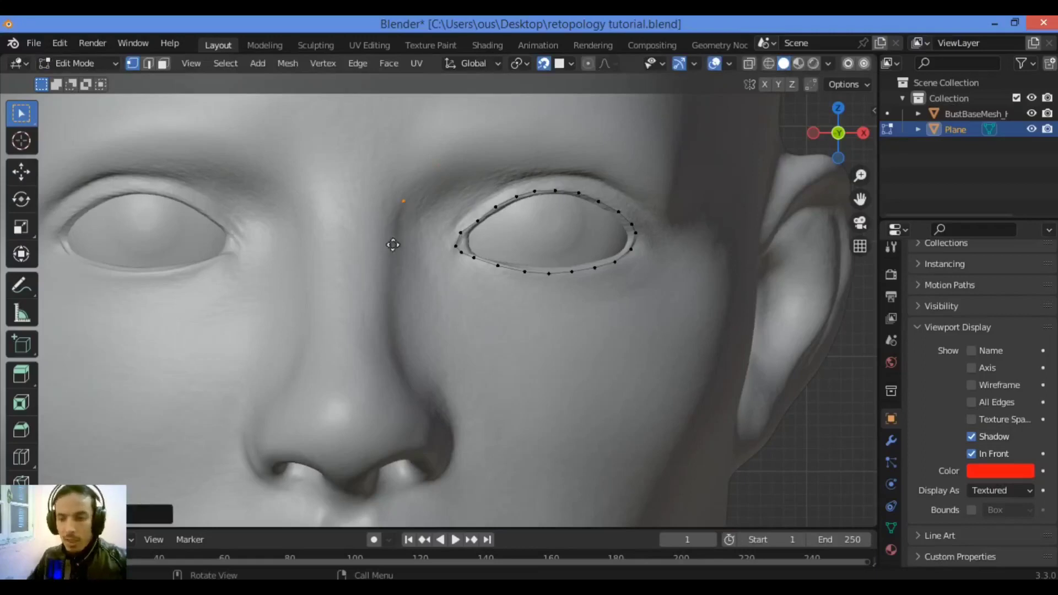
- Extrude five vertices from the copied vertex down the side of the nose to the top of the nostril wing
{"action": "key", "text": "e"}
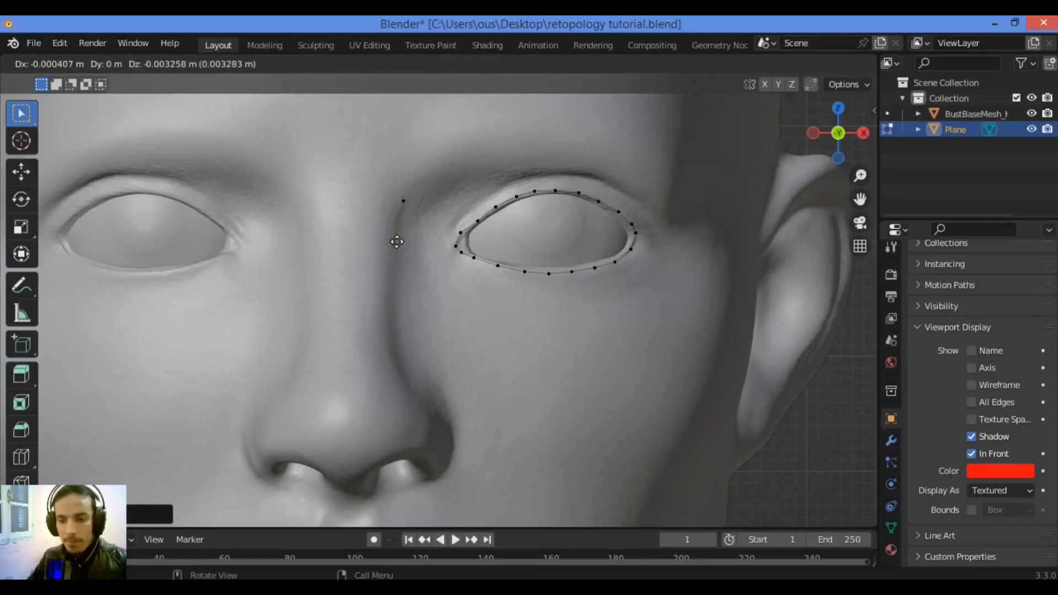
{"action": "left_click", "coordinate": [397, 238]}
{"action": "key", "text": "e"}
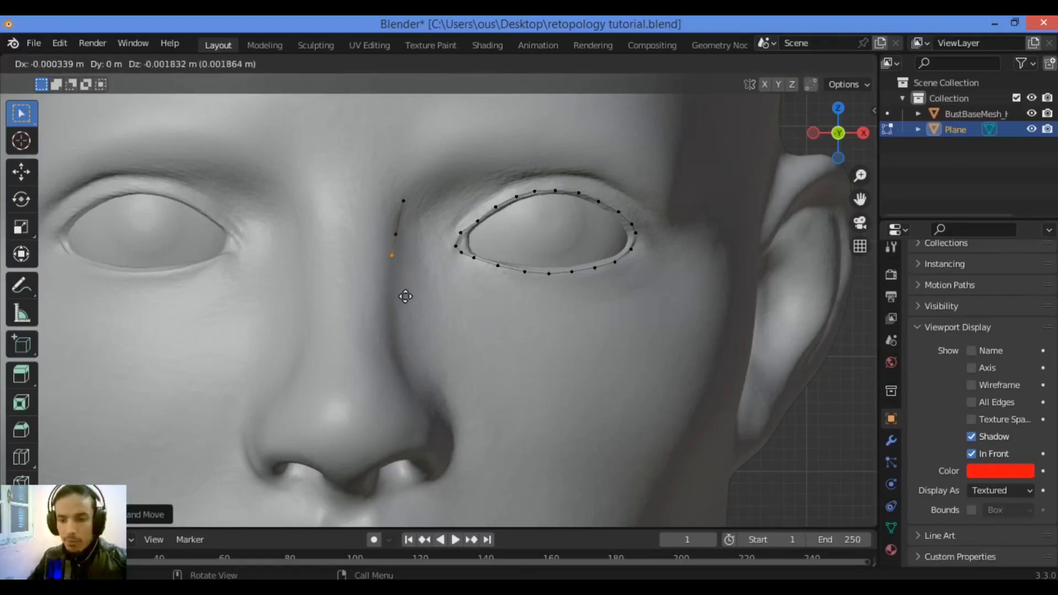
{"action": "left_click", "coordinate": [405, 304]}
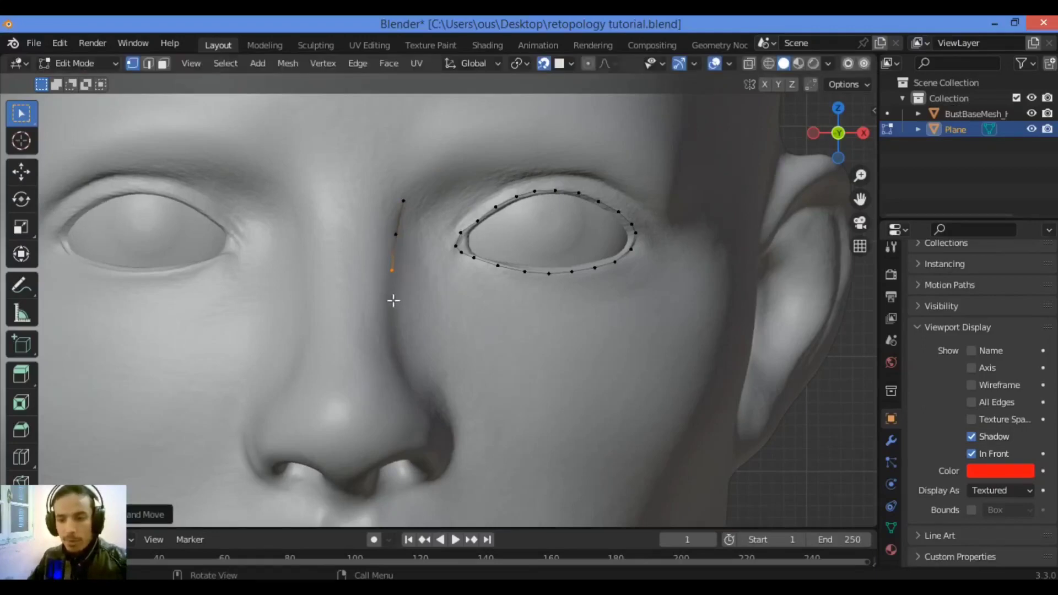
{"action": "key", "text": "e"}
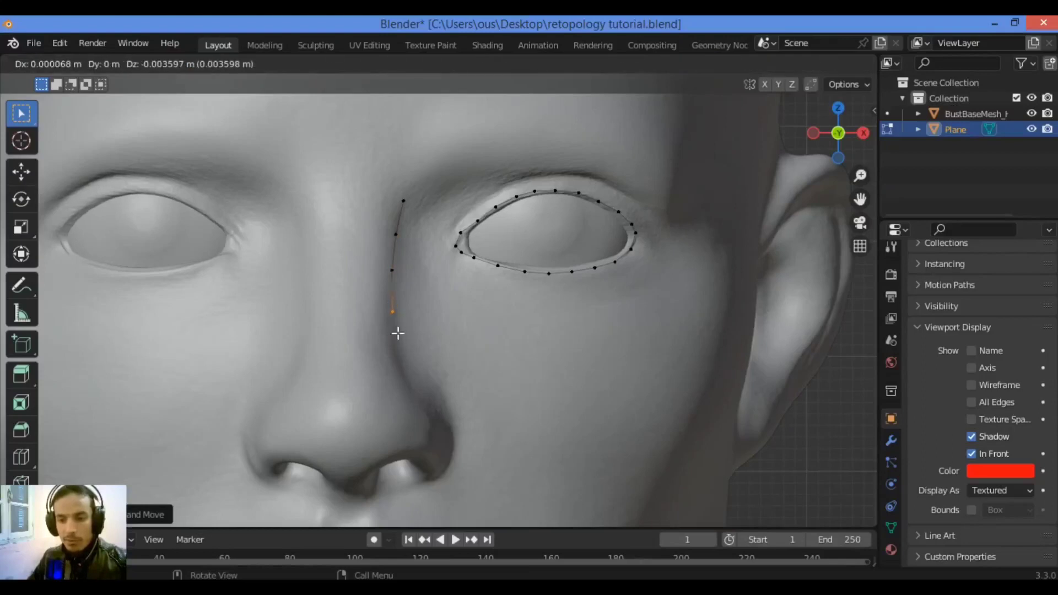
{"action": "left_click", "coordinate": [397, 333]}
{"action": "key", "text": "e"}
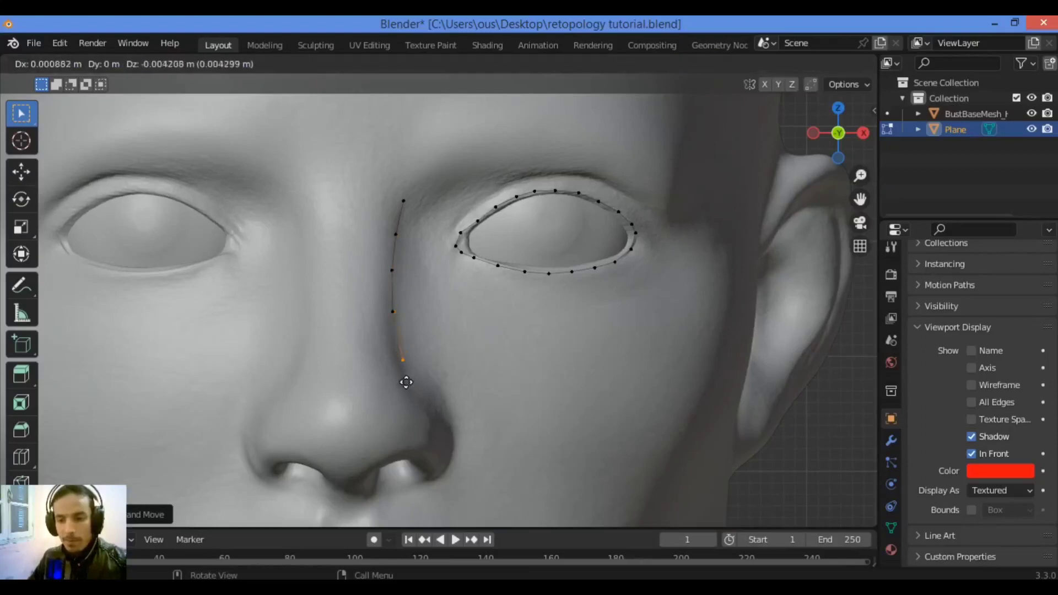
{"action": "left_click", "coordinate": [406, 382]}
{"action": "key", "text": "e"}
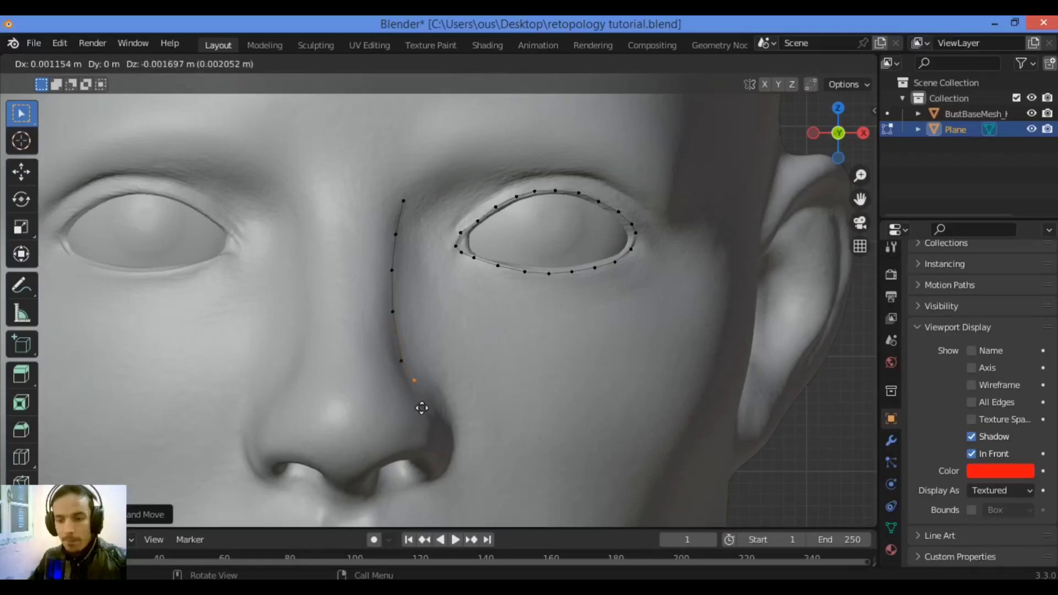
{"action": "left_click", "coordinate": [424, 415]}
- Extrude the nose chain around the outer edge of the nostril wing and on down past the mouth corner
{"action": "key", "text": "e"}
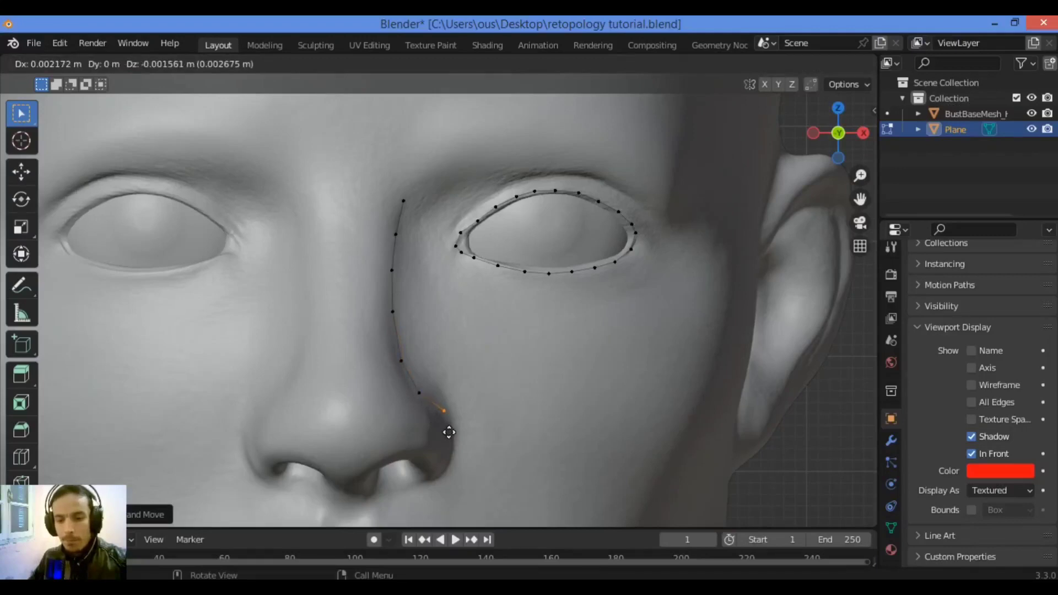
{"action": "left_click", "coordinate": [449, 432]}
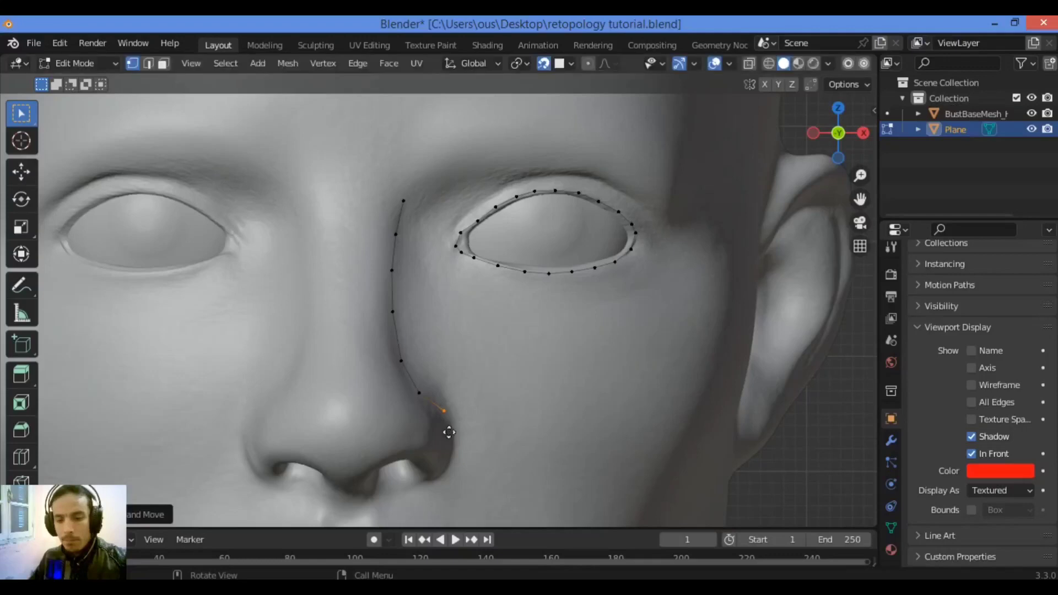
{"action": "key", "text": "e"}
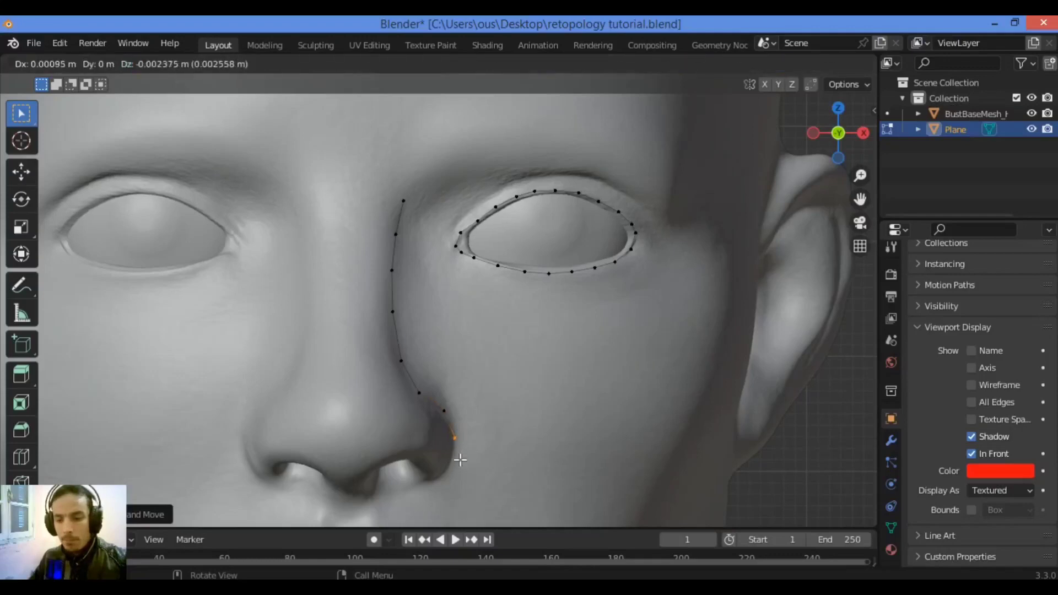
{"action": "left_click", "coordinate": [458, 481]}
{"action": "key", "text": "e"}
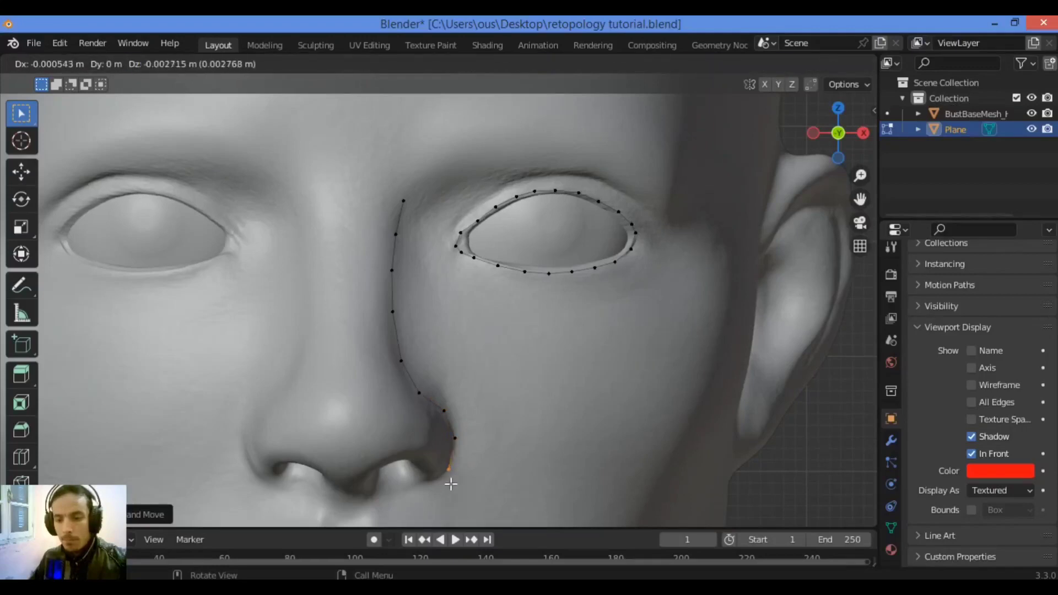
{"action": "left_click", "coordinate": [451, 484]}
{"action": "key", "text": "e"}
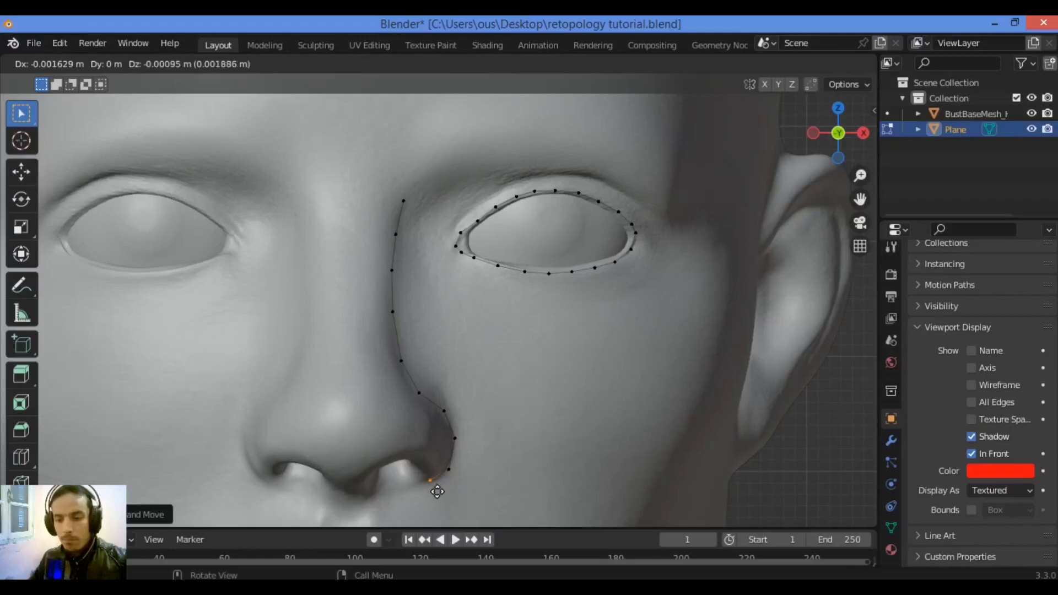
{"action": "left_click", "coordinate": [437, 490]}
{"action": "middle_click_drag", "start_coordinate": [437, 490], "coordinate": [767, 372]}
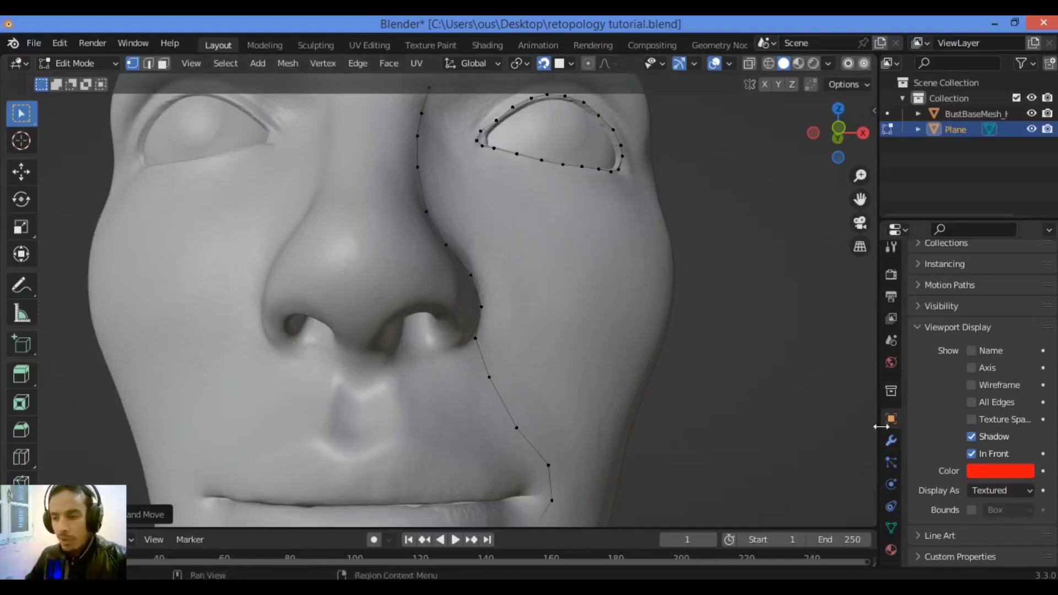
- Add a Mirror modifier on the X axis to the plane, with the bust as mirror object and Clipping enabled
{"action": "left_click", "coordinate": [891, 440]}
{"action": "left_click", "coordinate": [1001, 283]}
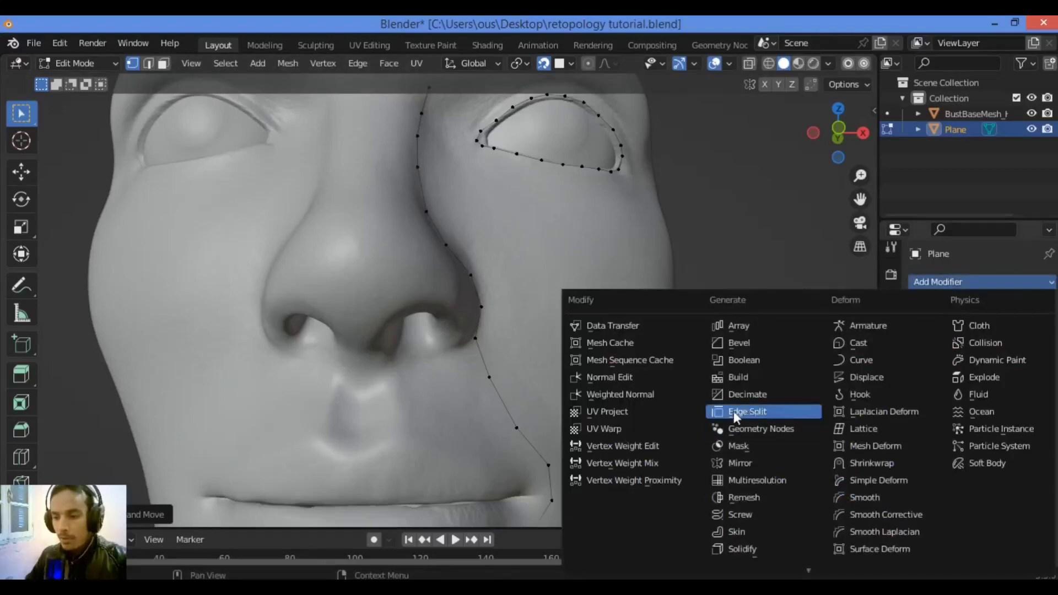
{"action": "left_click", "coordinate": [758, 465]}
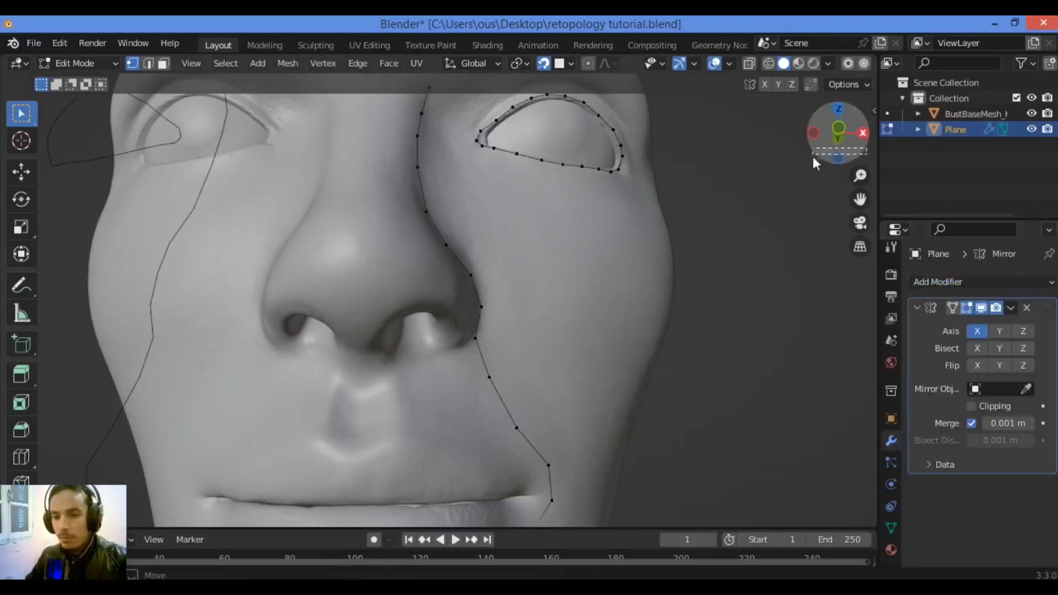
{"action": "left_click_drag", "start_coordinate": [837, 135], "coordinate": [700, 200]}
{"action": "middle_click_drag", "start_coordinate": [700, 201], "coordinate": [694, 202]}
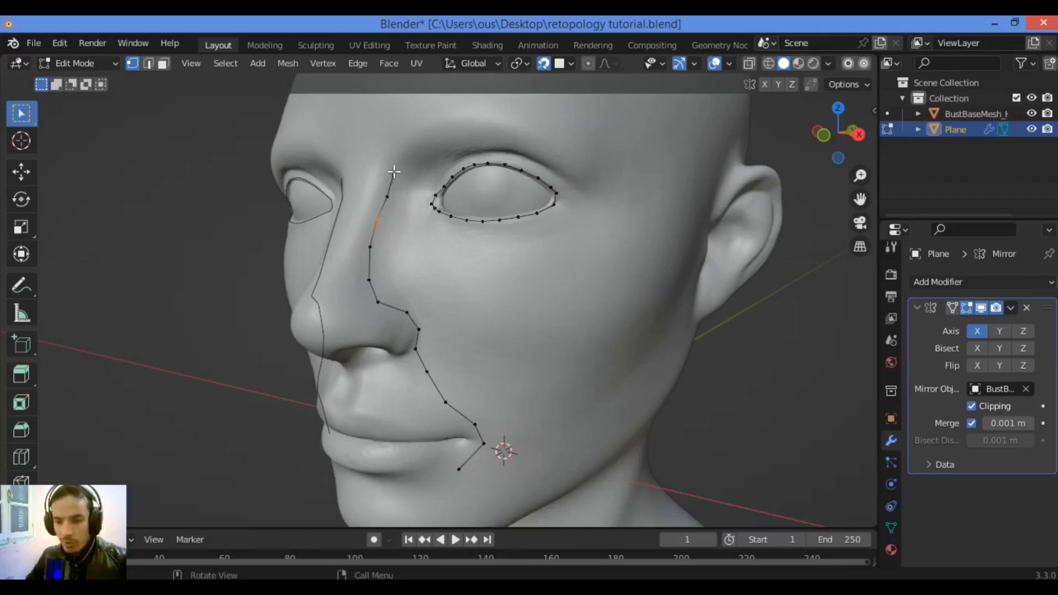
- Move the second vertex from the top of the nose chain outward toward the inner eye corner
{"action": "left_click_drag", "start_coordinate": [391, 186], "coordinate": [402, 212]}
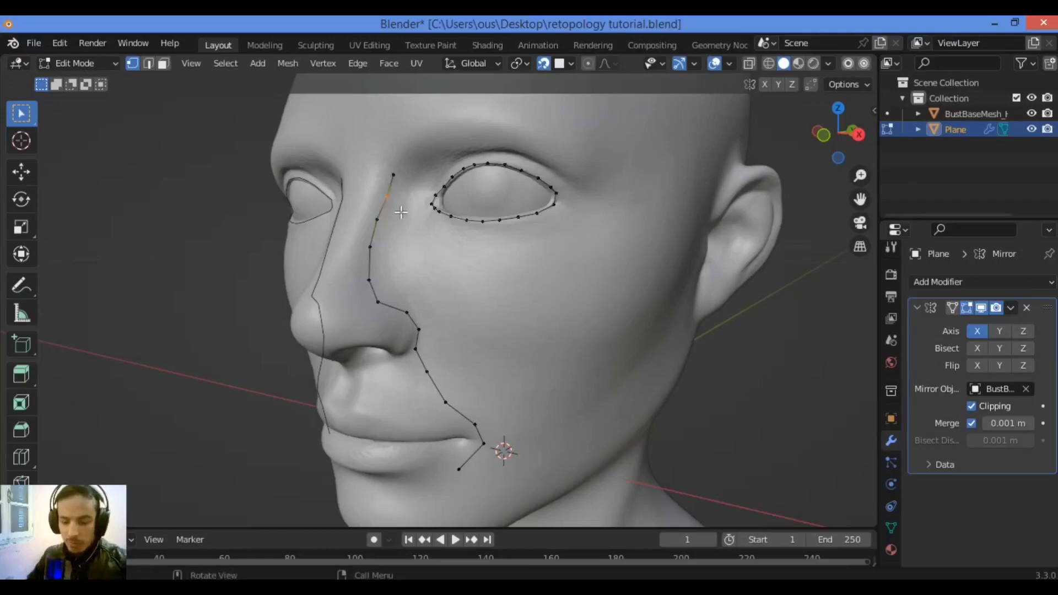
{"action": "key", "text": "g"}
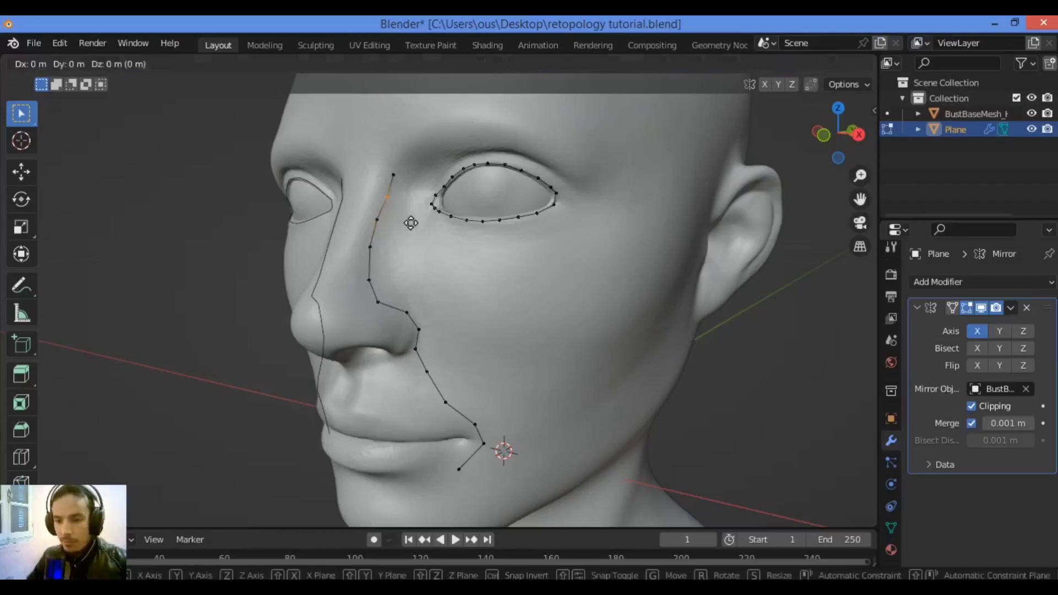
{"action": "left_click", "coordinate": [411, 226]}
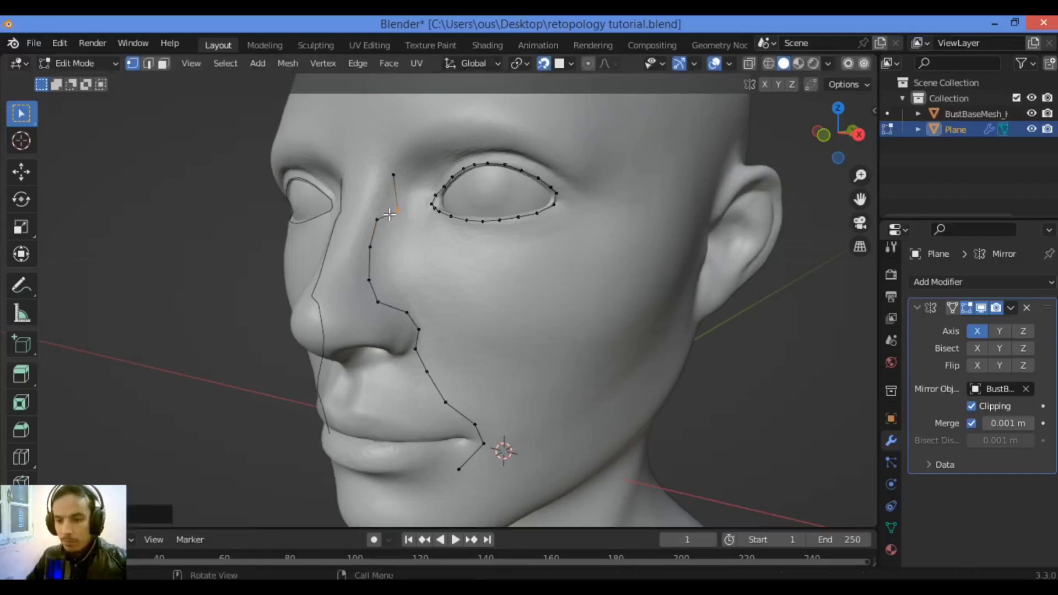
- Move the third, fourth and fifth vertices from the top of the nose chain outward toward the cheek
{"action": "left_click", "coordinate": [395, 227]}
{"action": "key", "text": "g"}
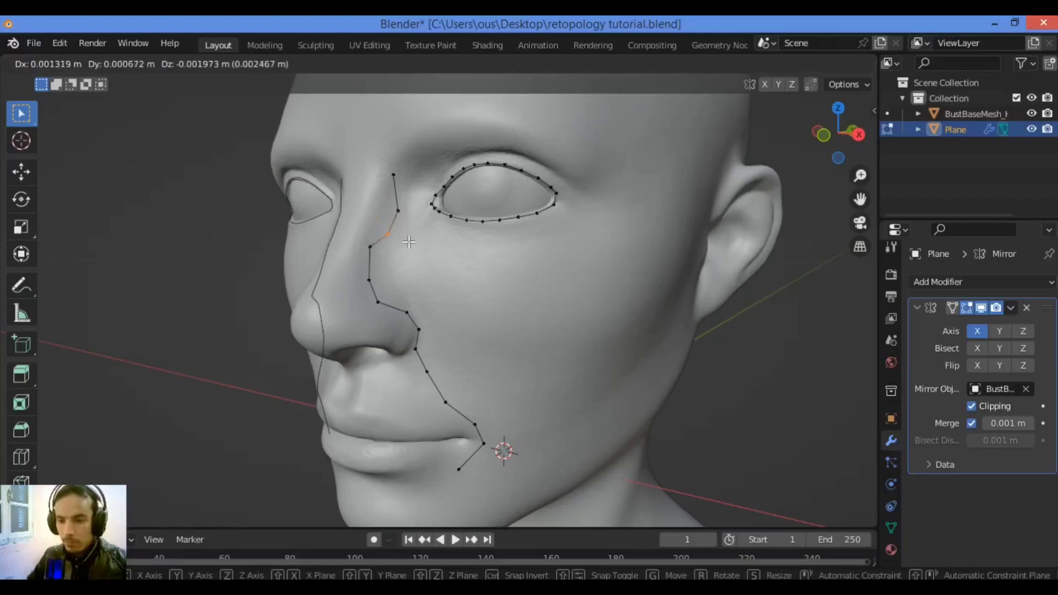
{"action": "left_click", "coordinate": [407, 248]}
{"action": "key", "text": "g"}
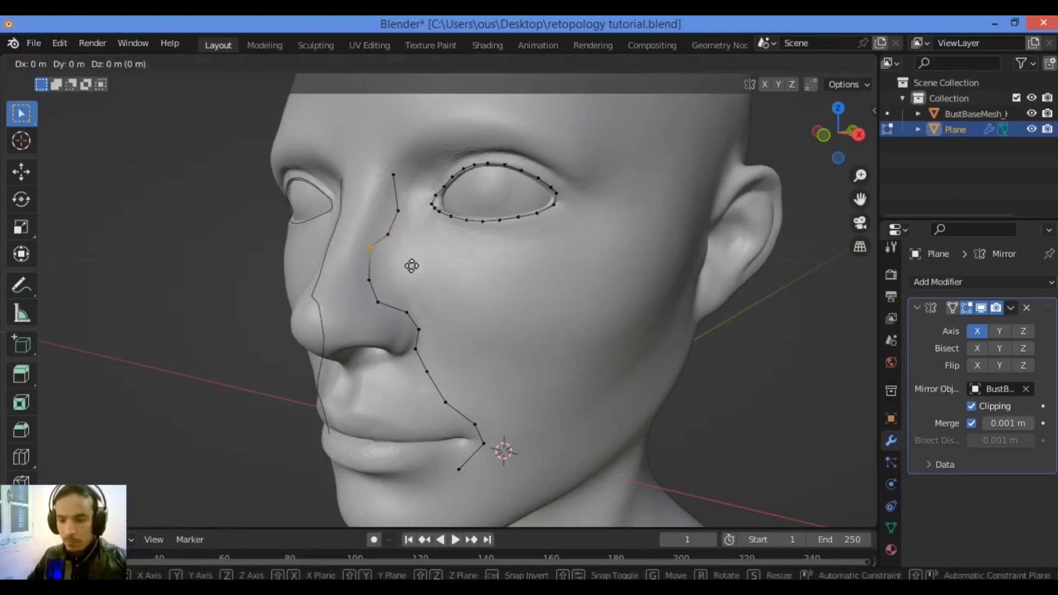
{"action": "left_click", "coordinate": [419, 270]}
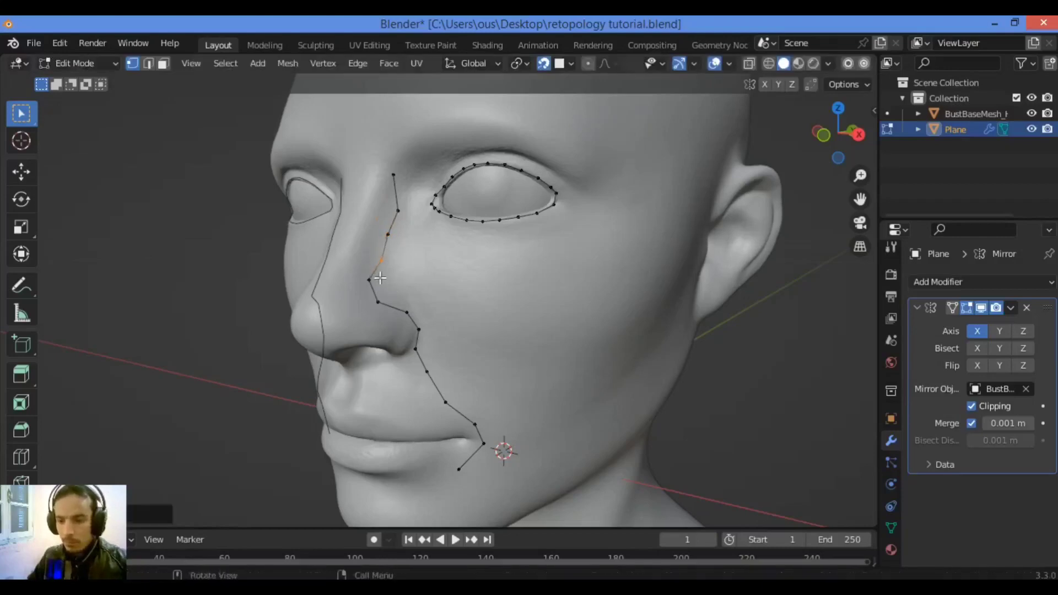
{"action": "left_click", "coordinate": [369, 280]}
{"action": "key", "text": "g"}
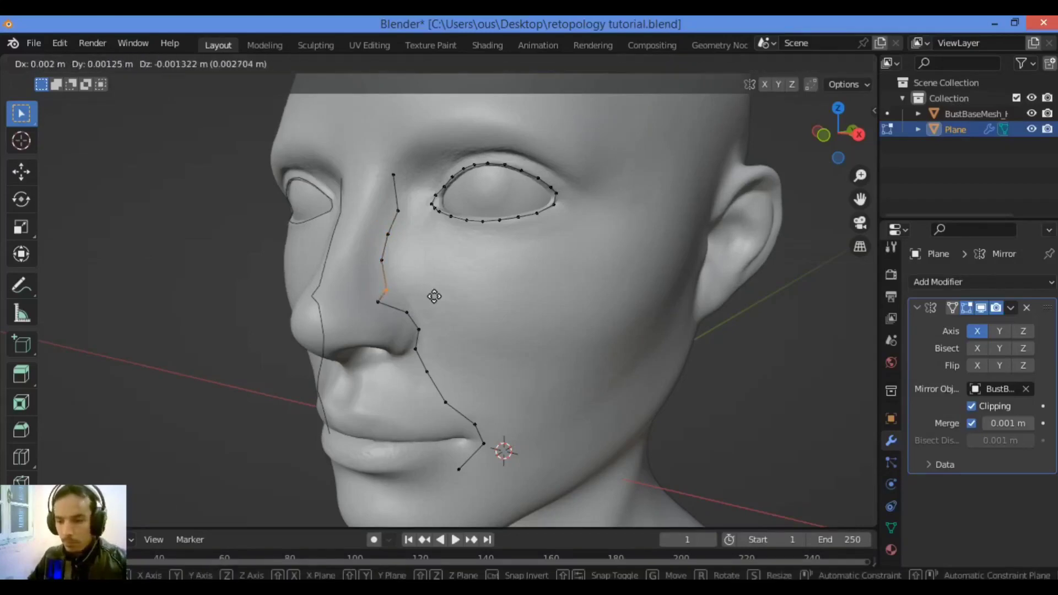
{"action": "left_click", "coordinate": [419, 305]}
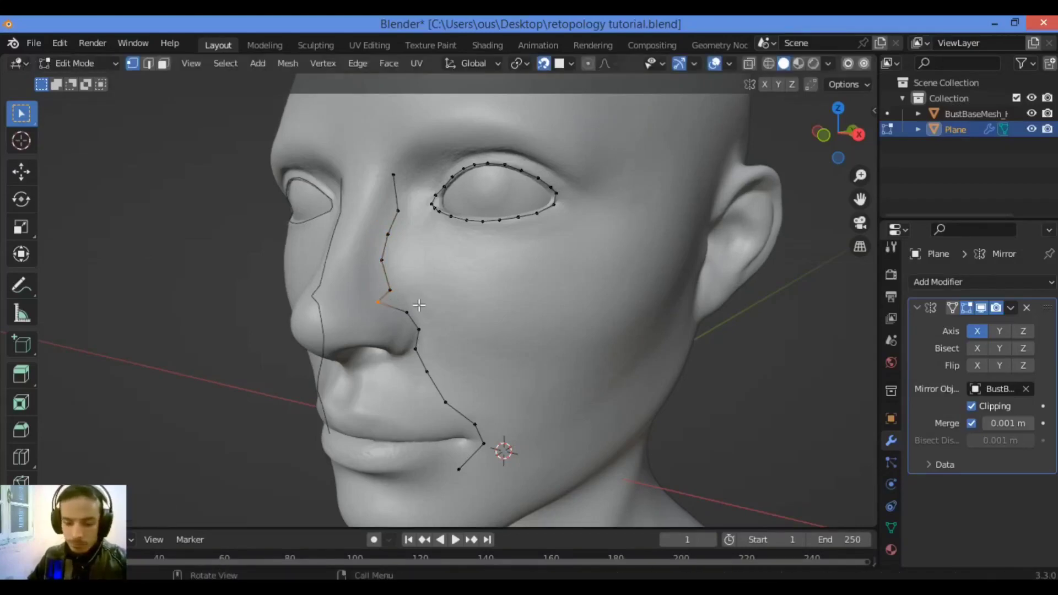
- Move the sixth and seventh vertices of the nose chain outward above the nostril wing and adjust the vertex at the wing's lower end
{"action": "key", "text": "g"}
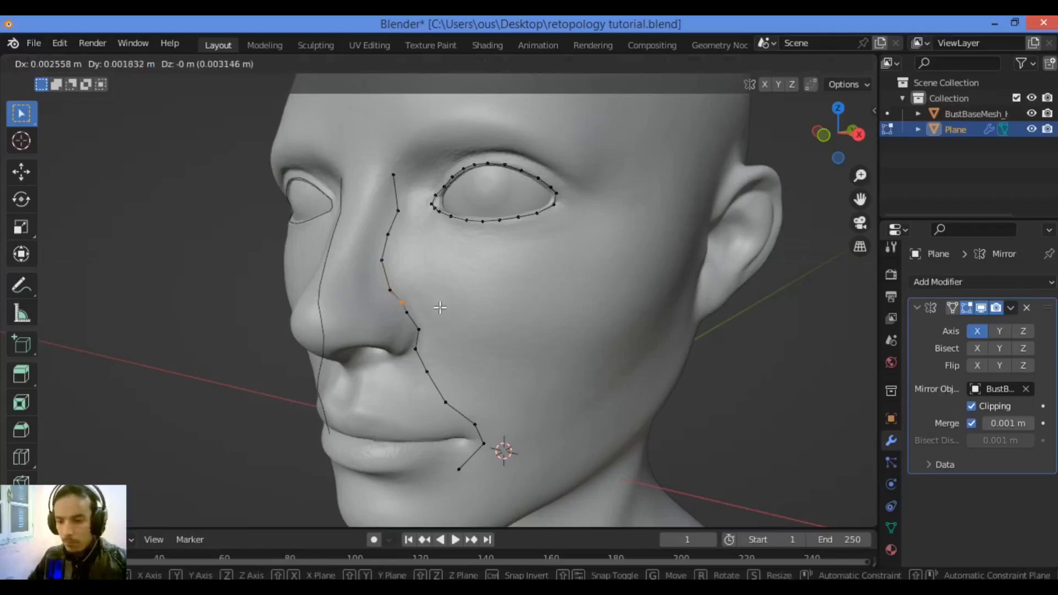
{"action": "left_click", "coordinate": [440, 308]}
{"action": "left_click", "coordinate": [407, 314]}
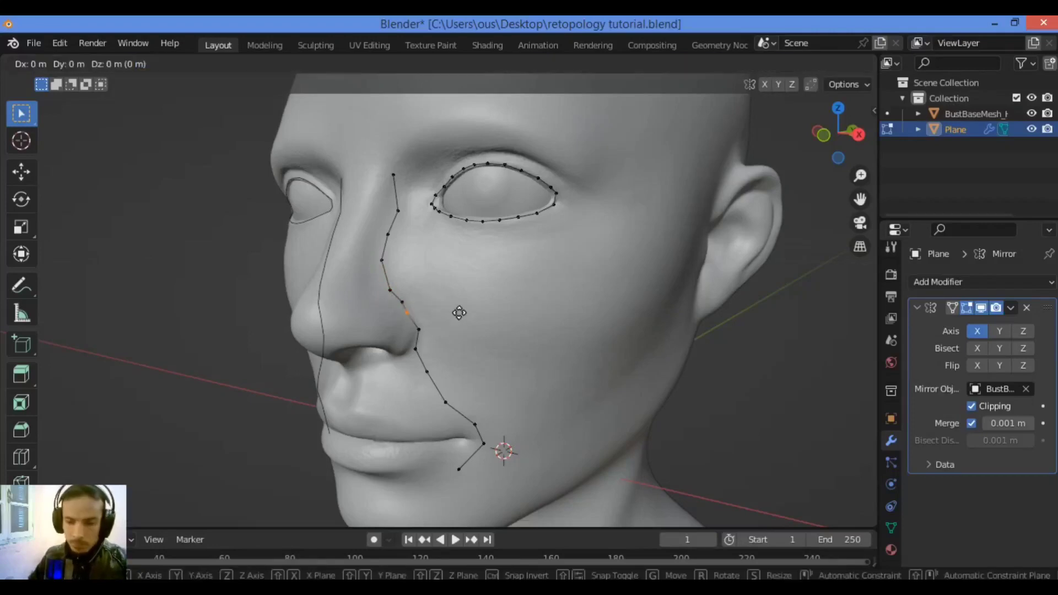
{"action": "key", "text": "g"}
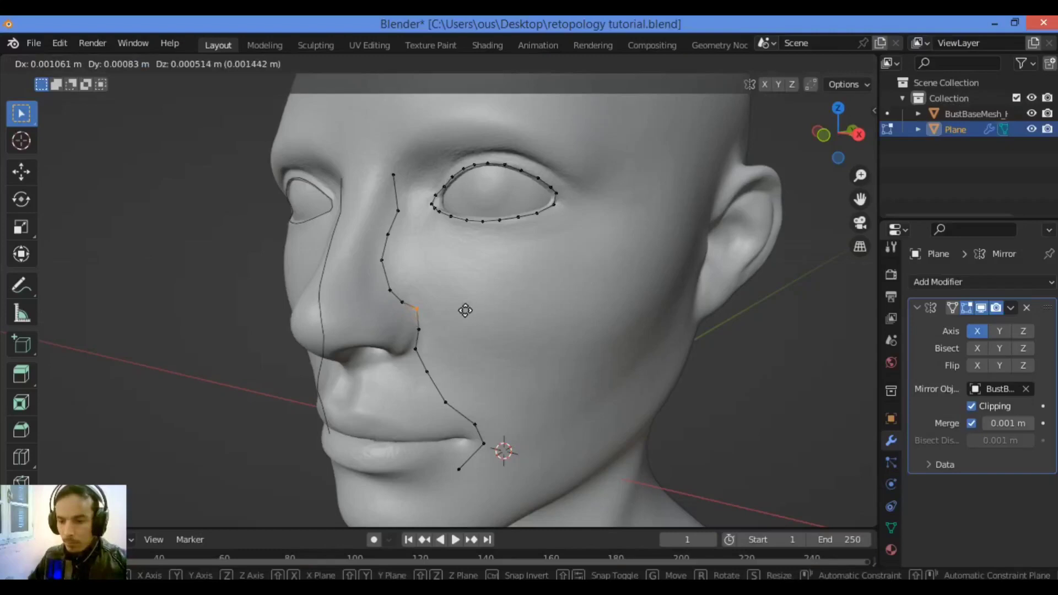
{"action": "left_click", "coordinate": [466, 311]}
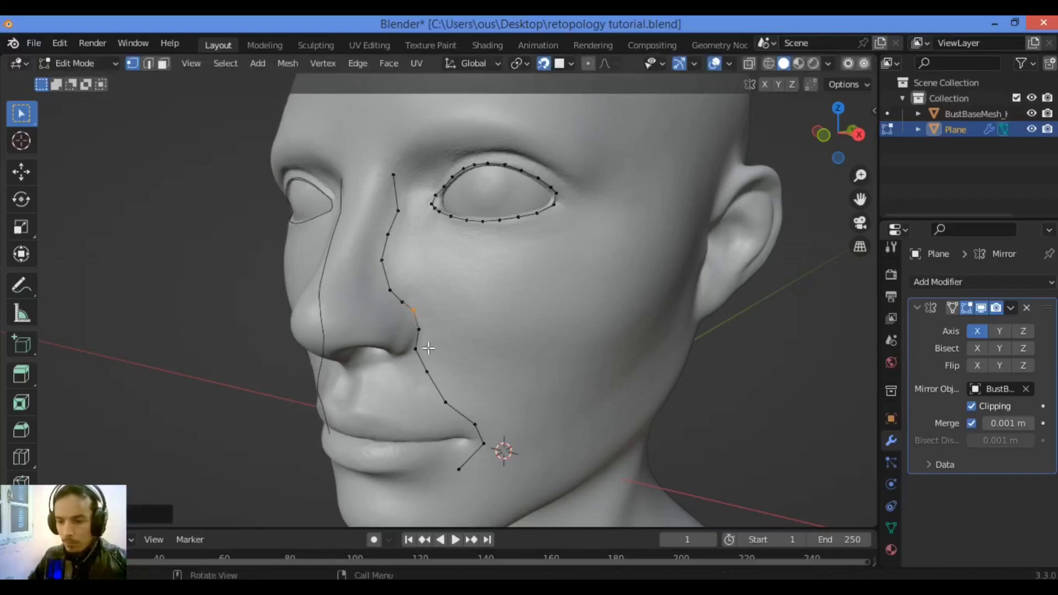
{"action": "left_click", "coordinate": [427, 349]}
{"action": "key", "text": "g"}
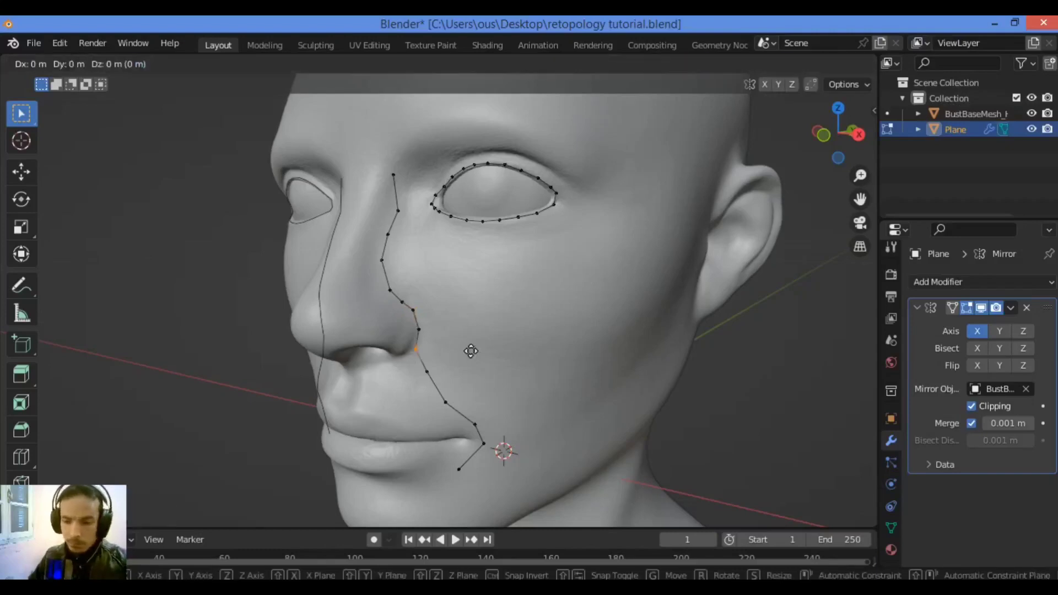
{"action": "left_click", "coordinate": [468, 350]}
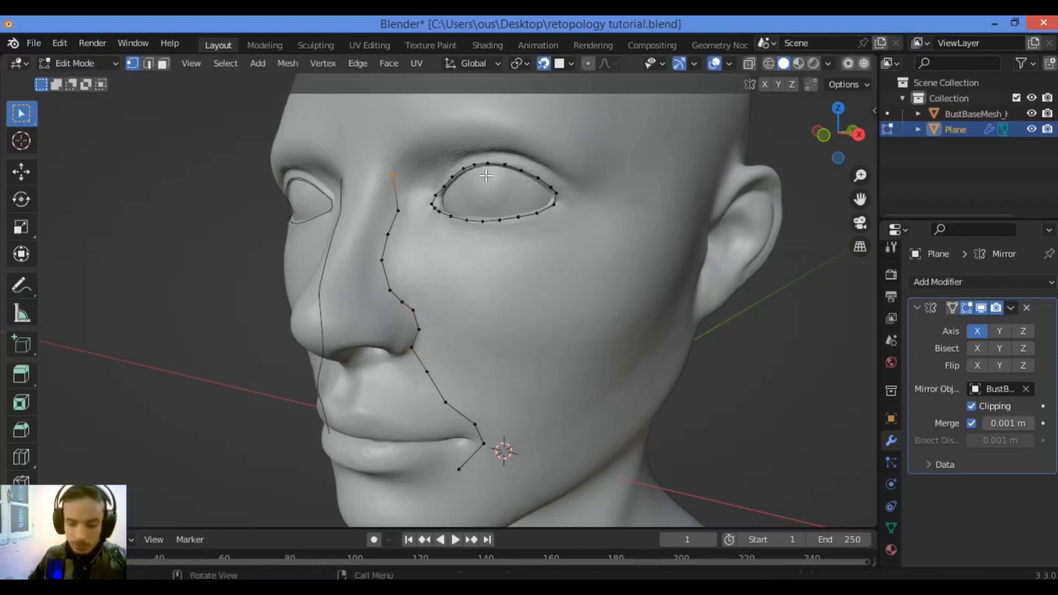
- Move the top vertex of the nose chain outward toward the inner end of the eyebrow
{"action": "key", "text": "g"}
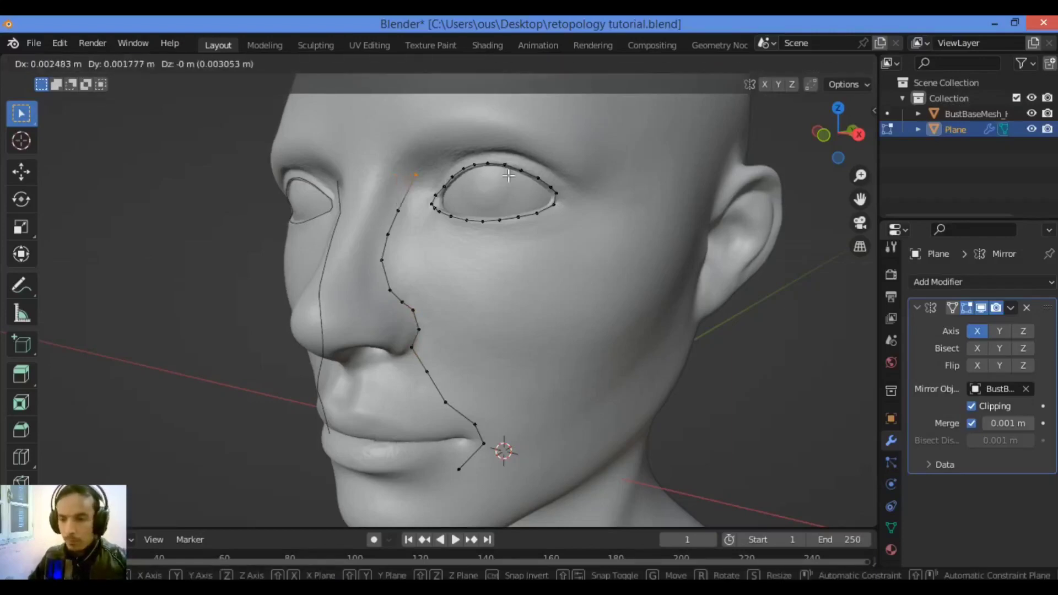
{"action": "left_click", "coordinate": [509, 175]}
- Duplicate a nose chain vertex above the nostril wing and place the copy at the inner front edge of the nostril opening
{"action": "middle_click_drag", "start_coordinate": [543, 241], "coordinate": [370, 311]}
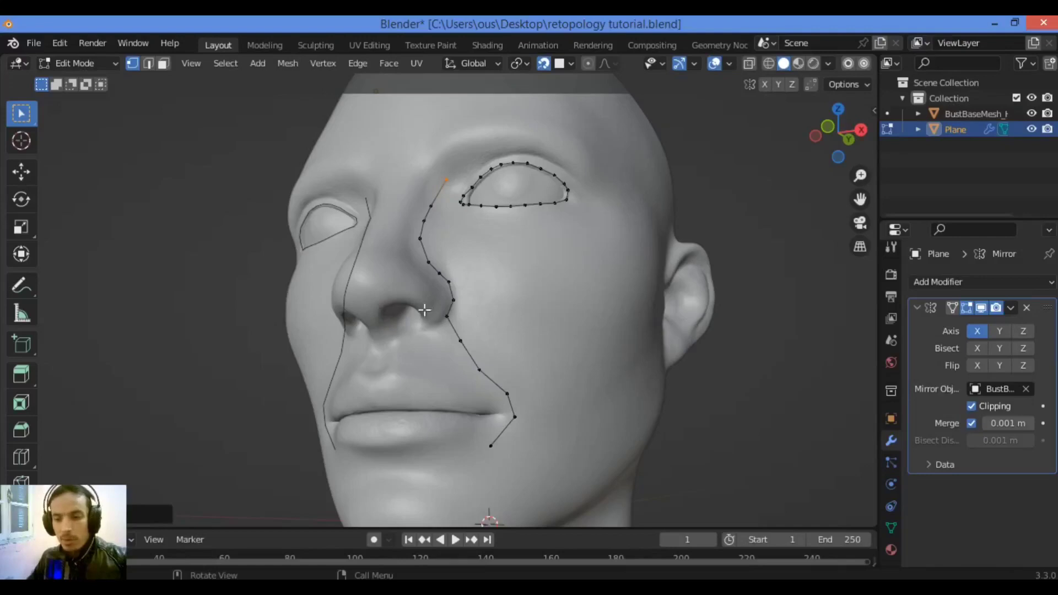
{"action": "scroll", "coordinate": [406, 315], "scroll_direction": "up", "scroll_amount": 2}
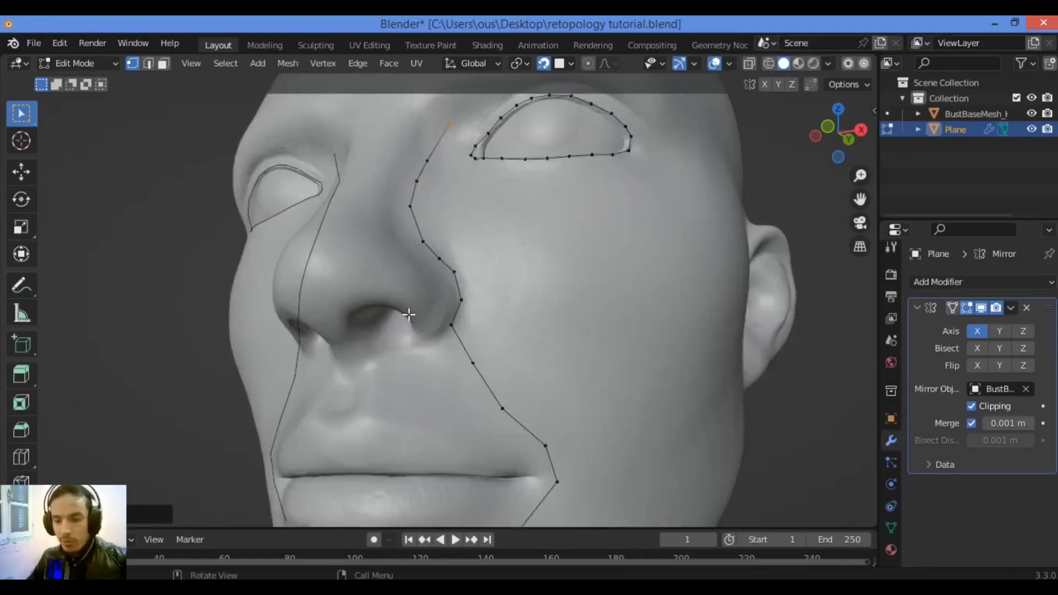
{"action": "left_click", "coordinate": [440, 265]}
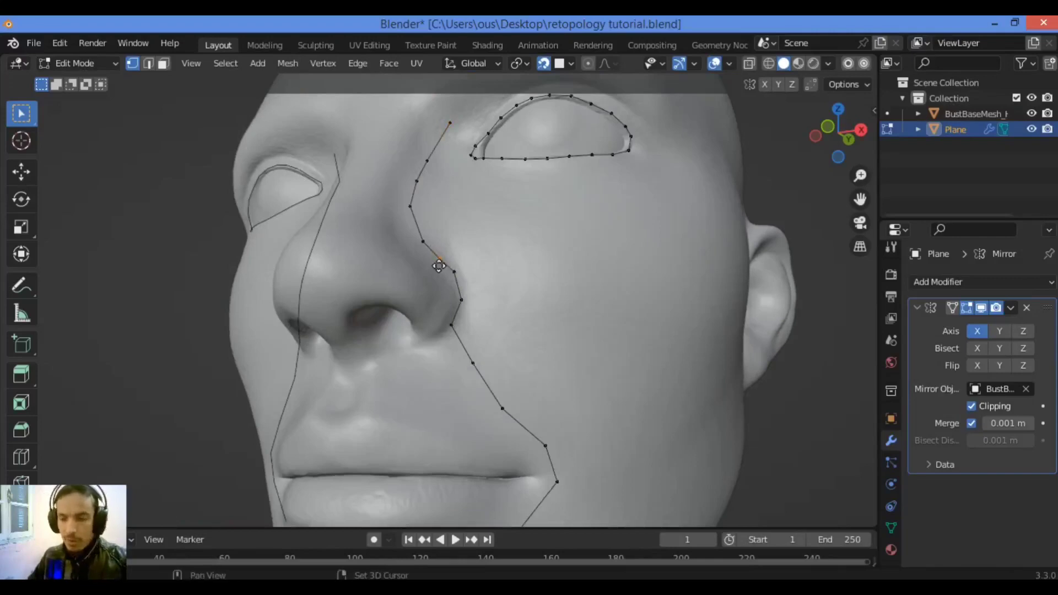
{"action": "key", "text": "e"}
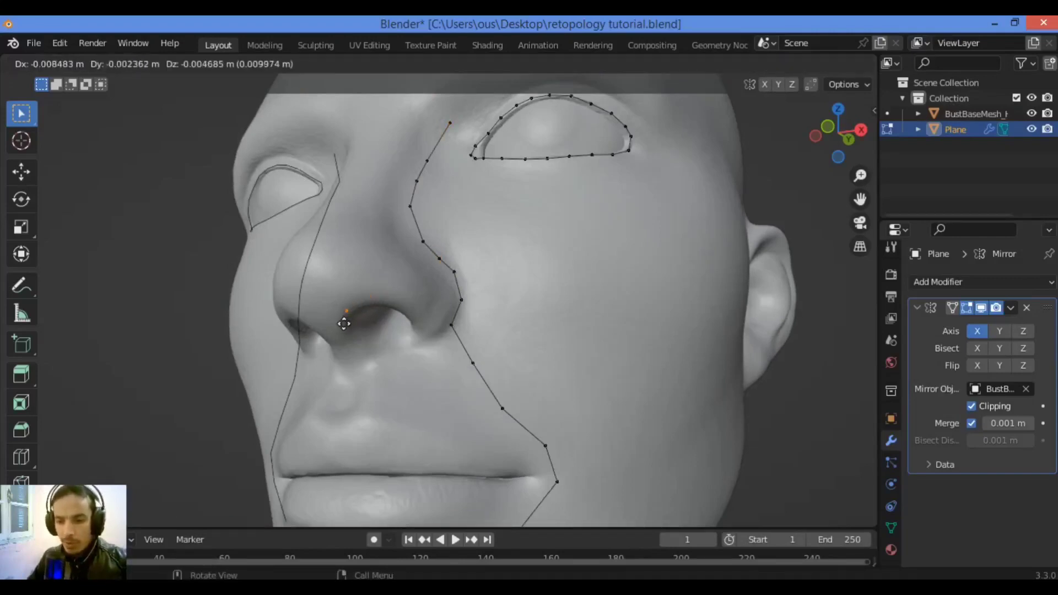
{"action": "left_click", "coordinate": [347, 326]}
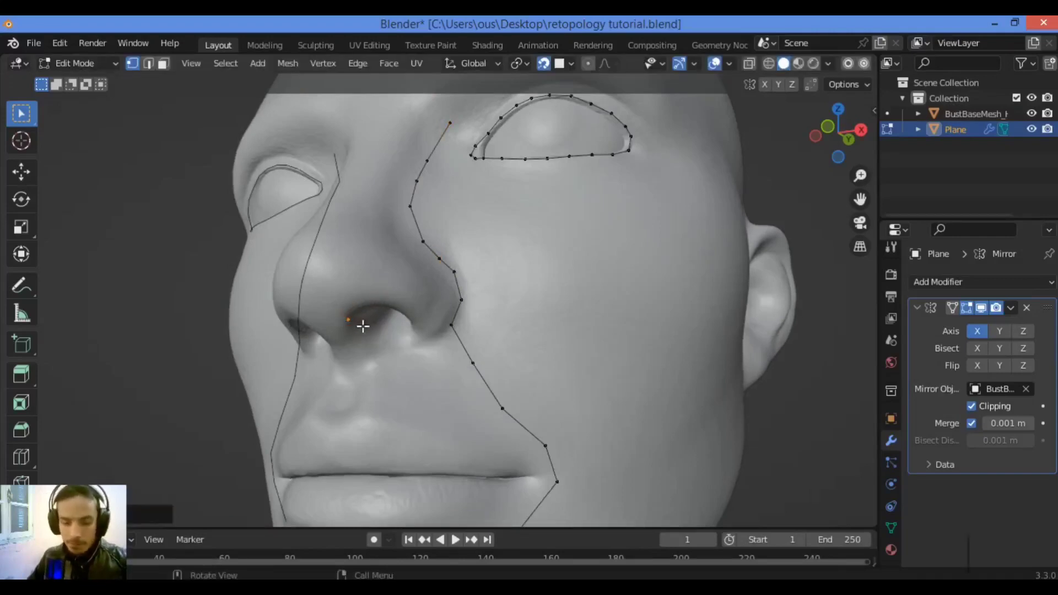
- Extrude four vertices from the copied vertex along the upper rim of the nostril to its outer edge
{"action": "key", "text": "e"}
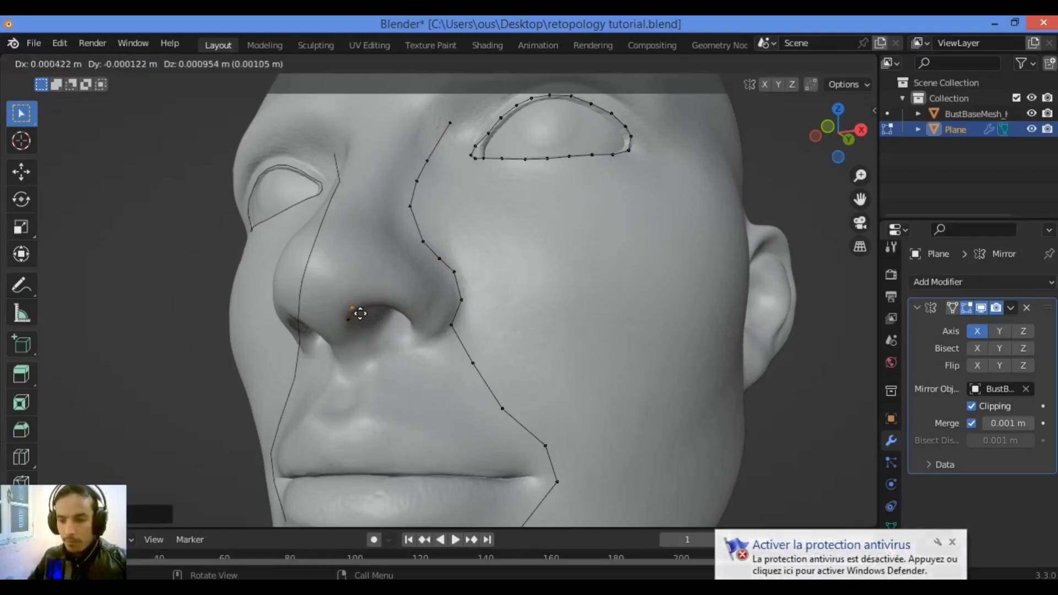
{"action": "left_click", "coordinate": [364, 307]}
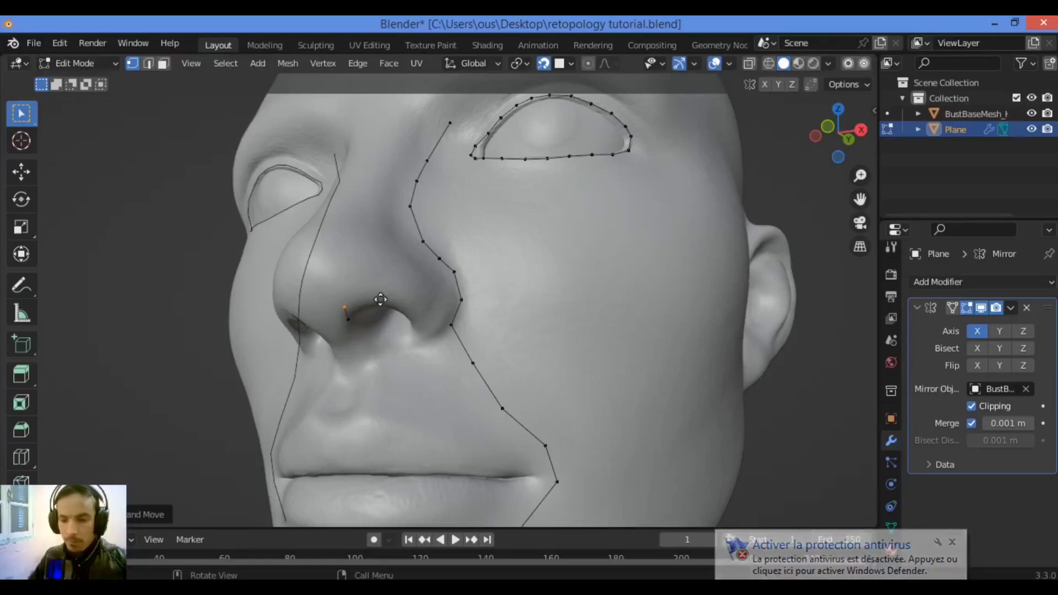
{"action": "key", "text": "e"}
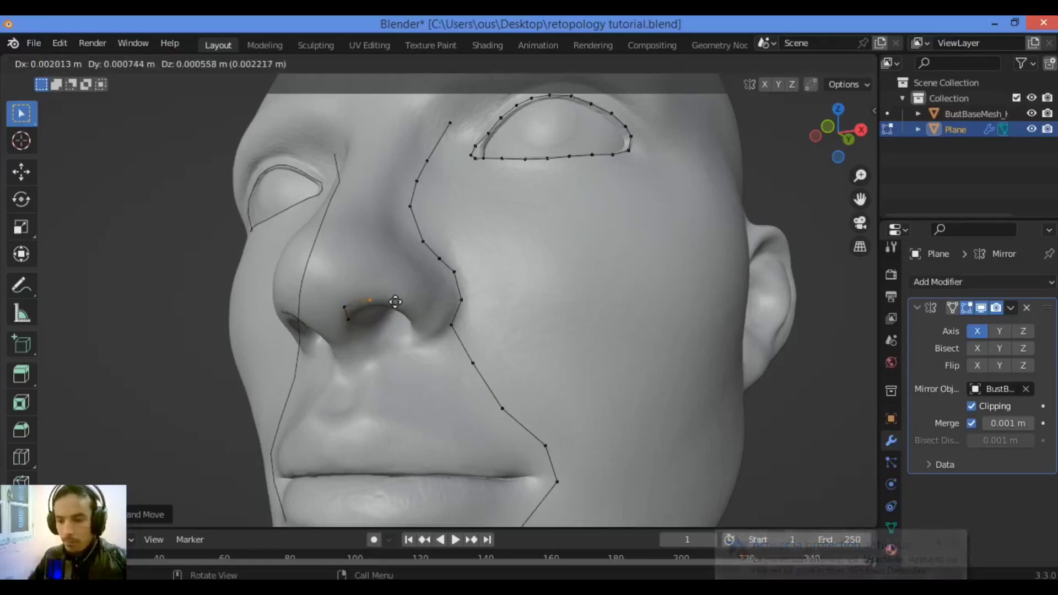
{"action": "left_click", "coordinate": [396, 303]}
{"action": "key", "text": "e"}
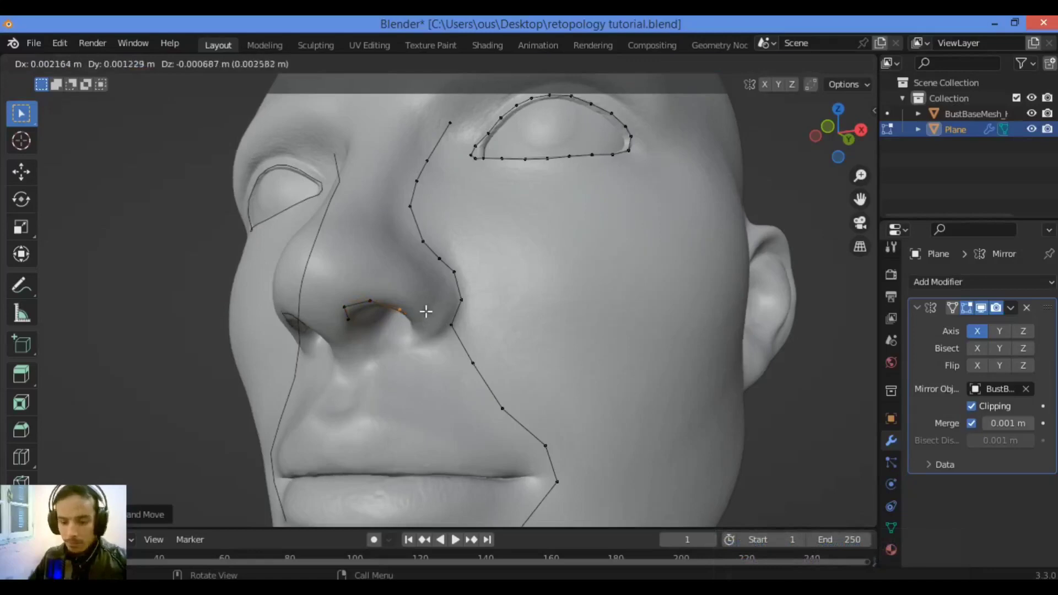
{"action": "left_click", "coordinate": [425, 310]}
{"action": "key", "text": "e"}
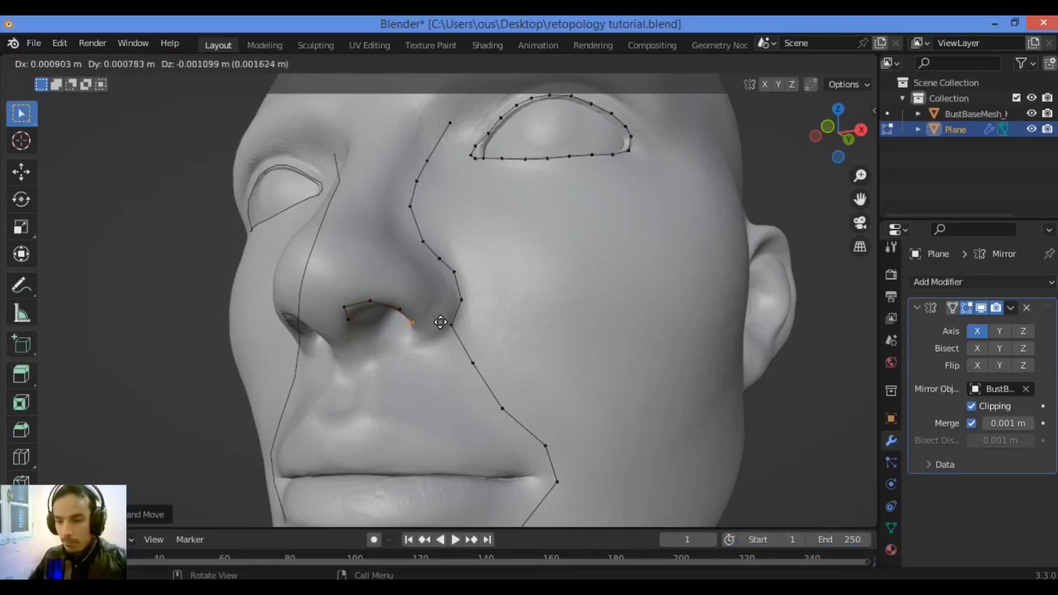
{"action": "left_click", "coordinate": [438, 329]}
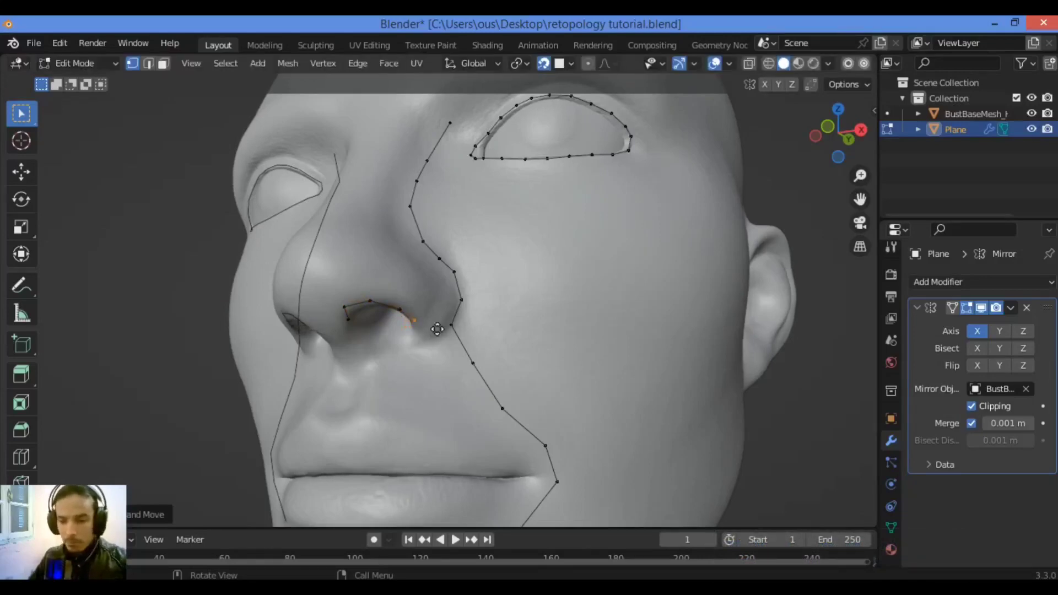
- Extrude four more vertices down and back along the nostril's lower rim, and select the two end vertices of the chain
{"action": "key", "text": "e"}
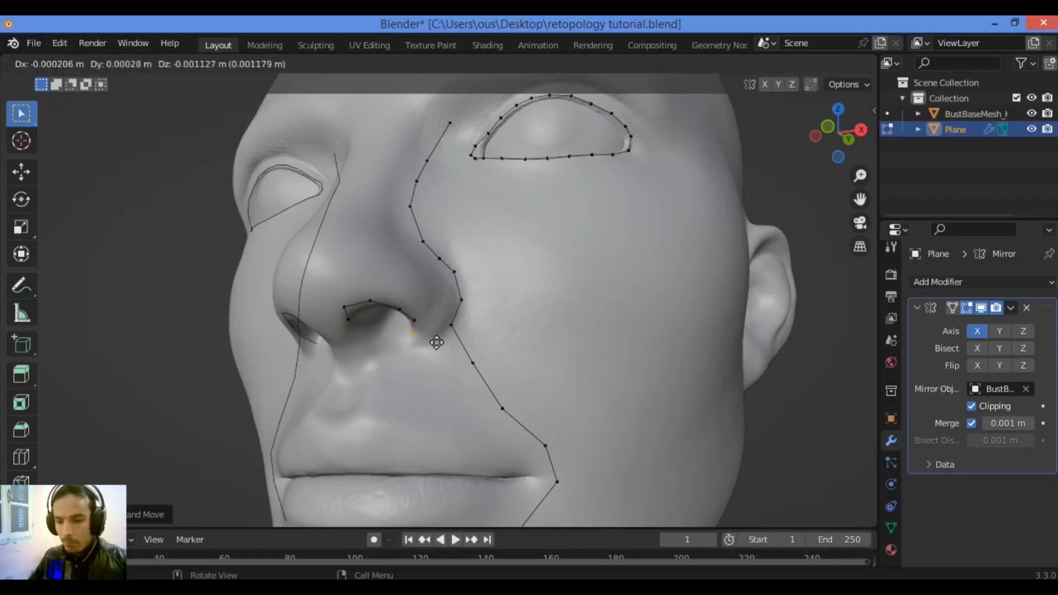
{"action": "left_click", "coordinate": [436, 343]}
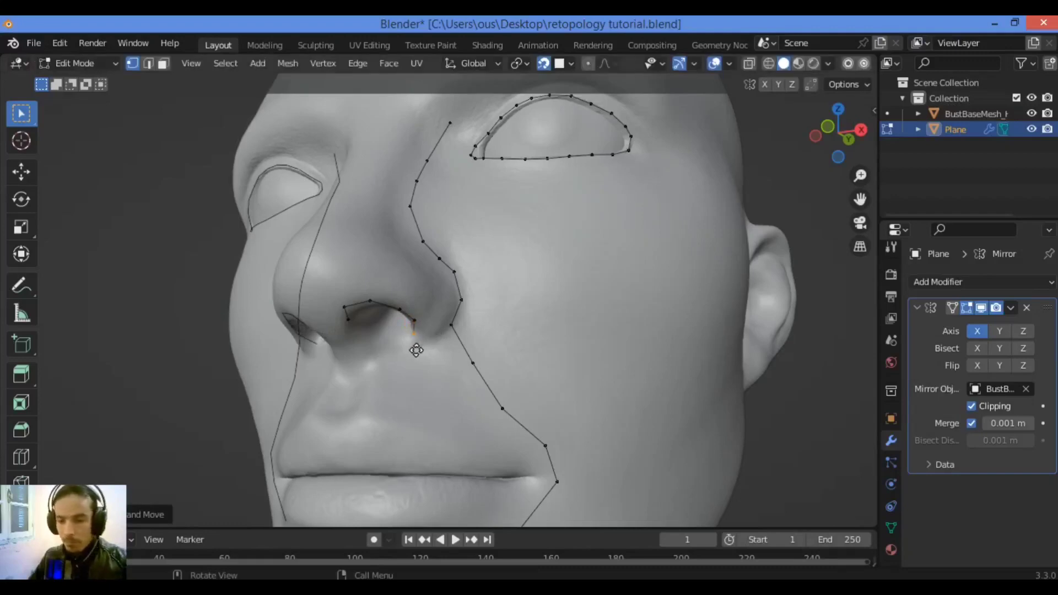
{"action": "key", "text": "e"}
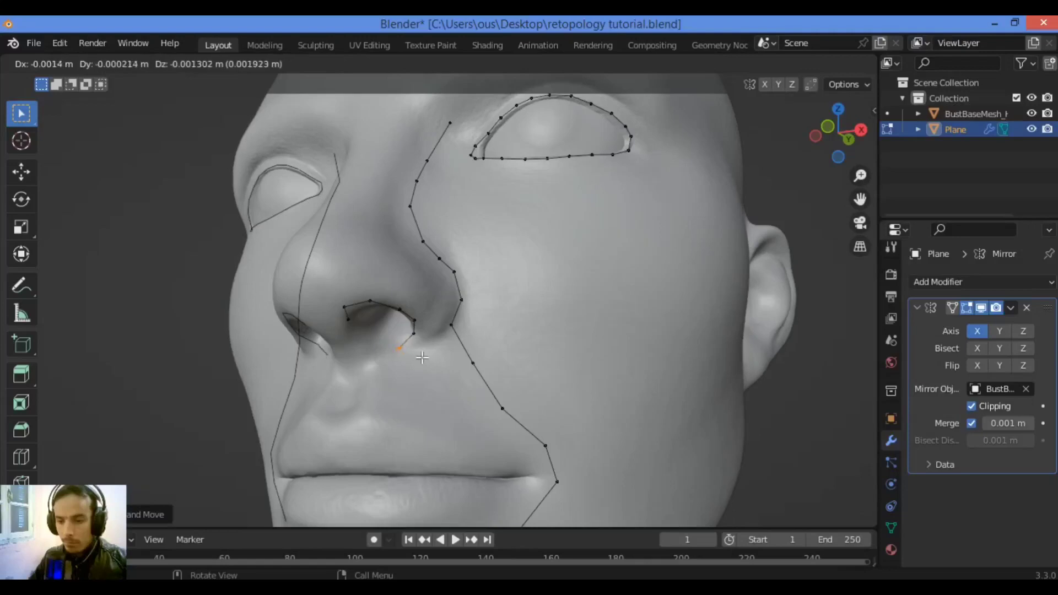
{"action": "left_click", "coordinate": [421, 357]}
{"action": "key", "text": "e"}
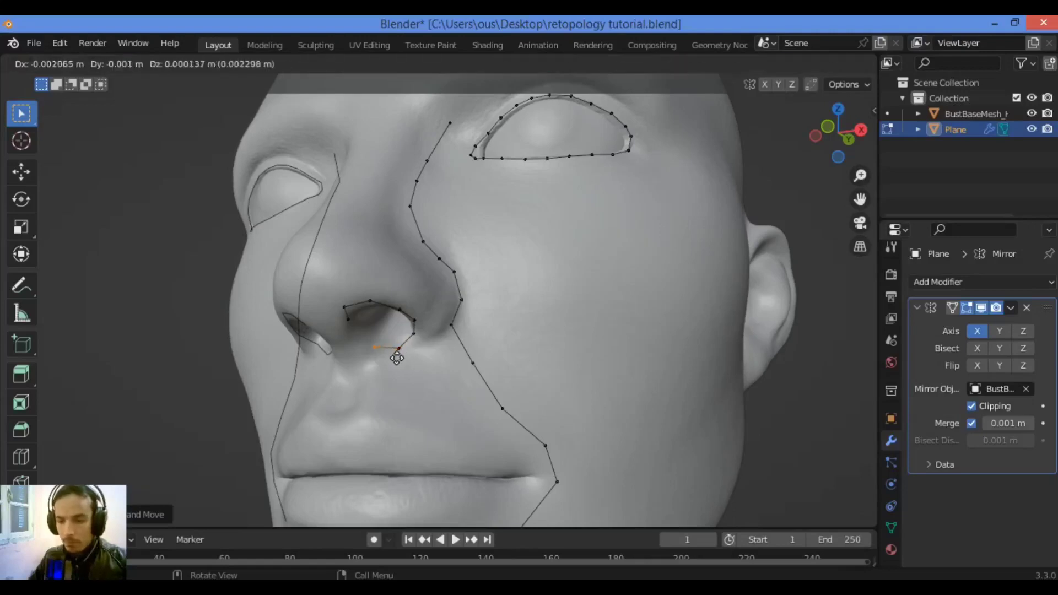
{"action": "left_click", "coordinate": [396, 361]}
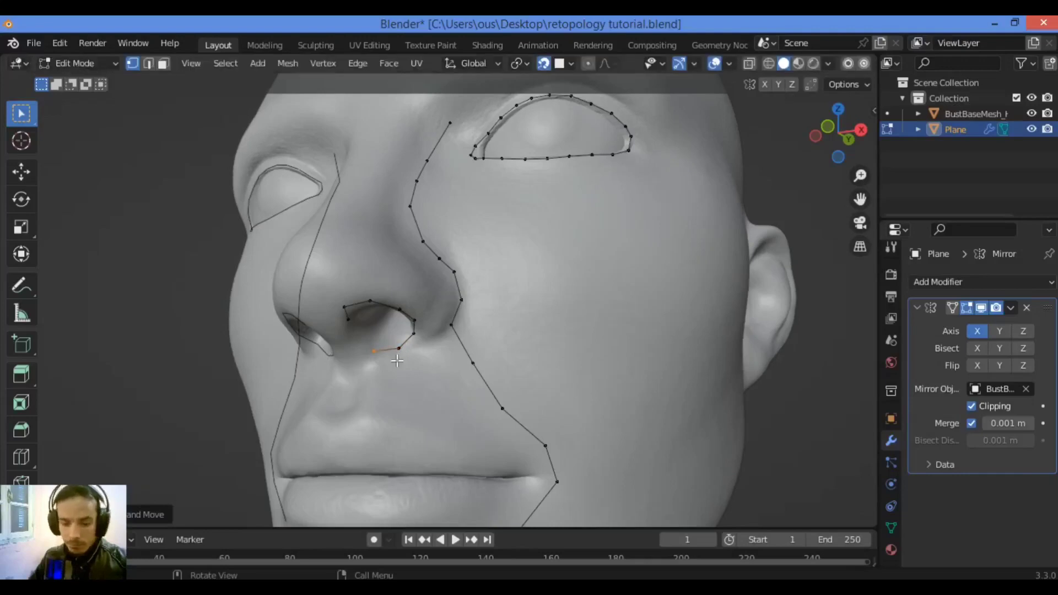
{"action": "key", "text": "e"}
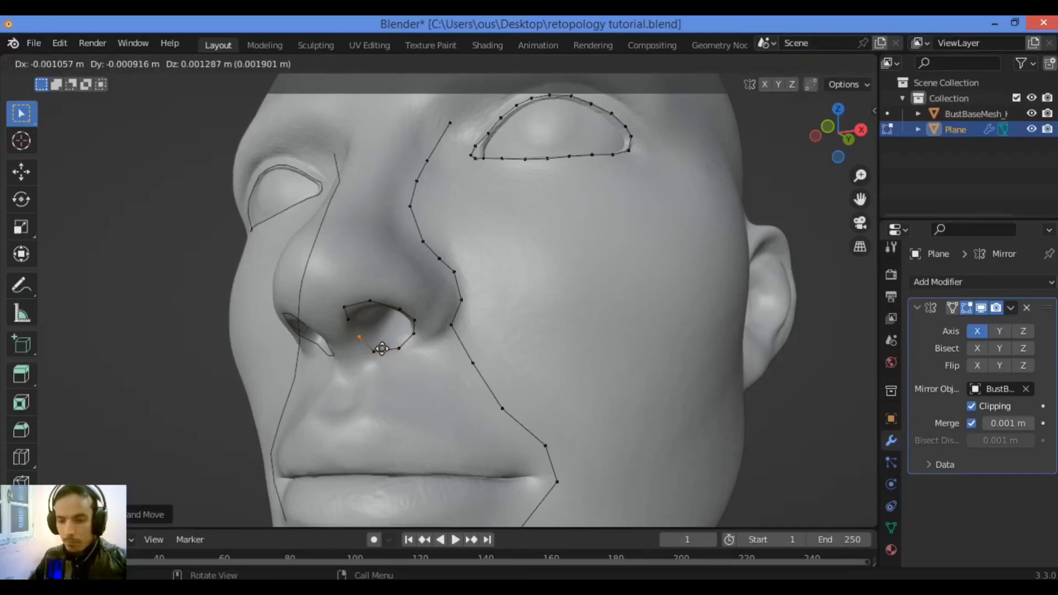
{"action": "left_click", "coordinate": [370, 339]}
{"action": "left_click_drag", "start_coordinate": [366, 314], "coordinate": [346, 343]}
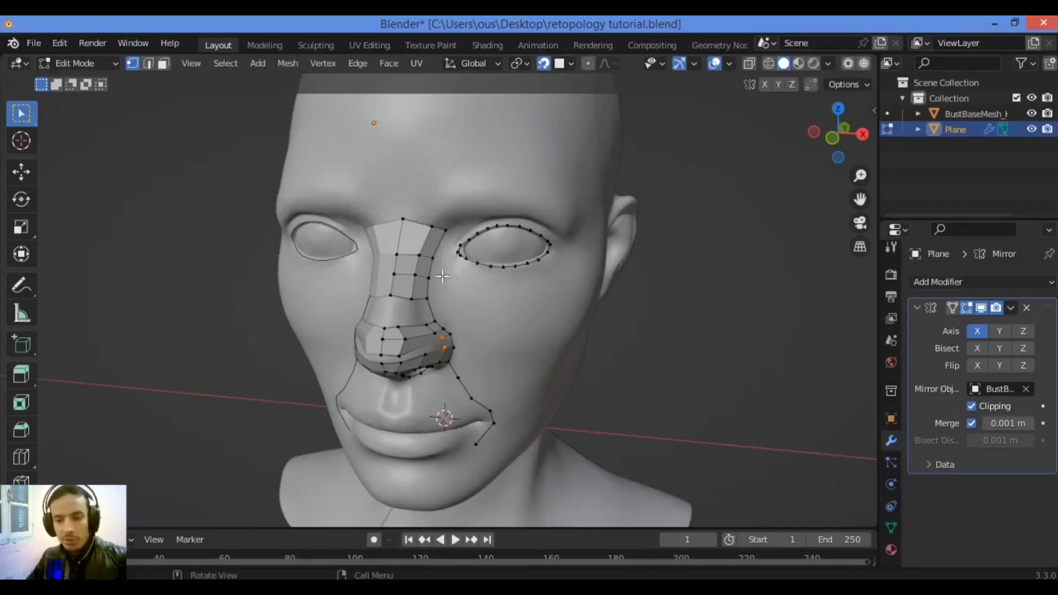
{"action": "scroll", "coordinate": [409, 303], "scroll_direction": "up", "scroll_amount": 2}
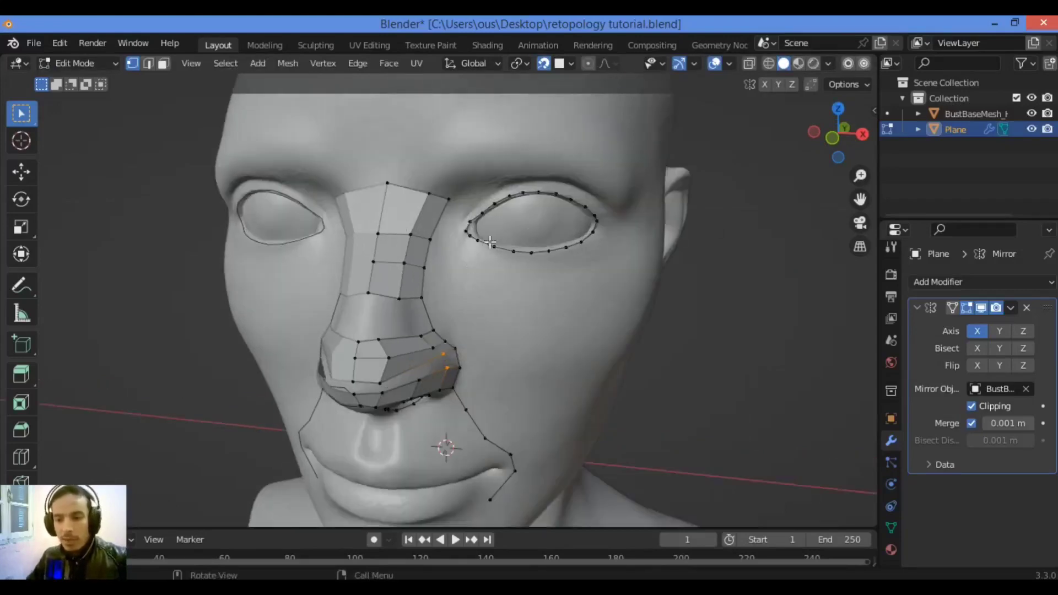